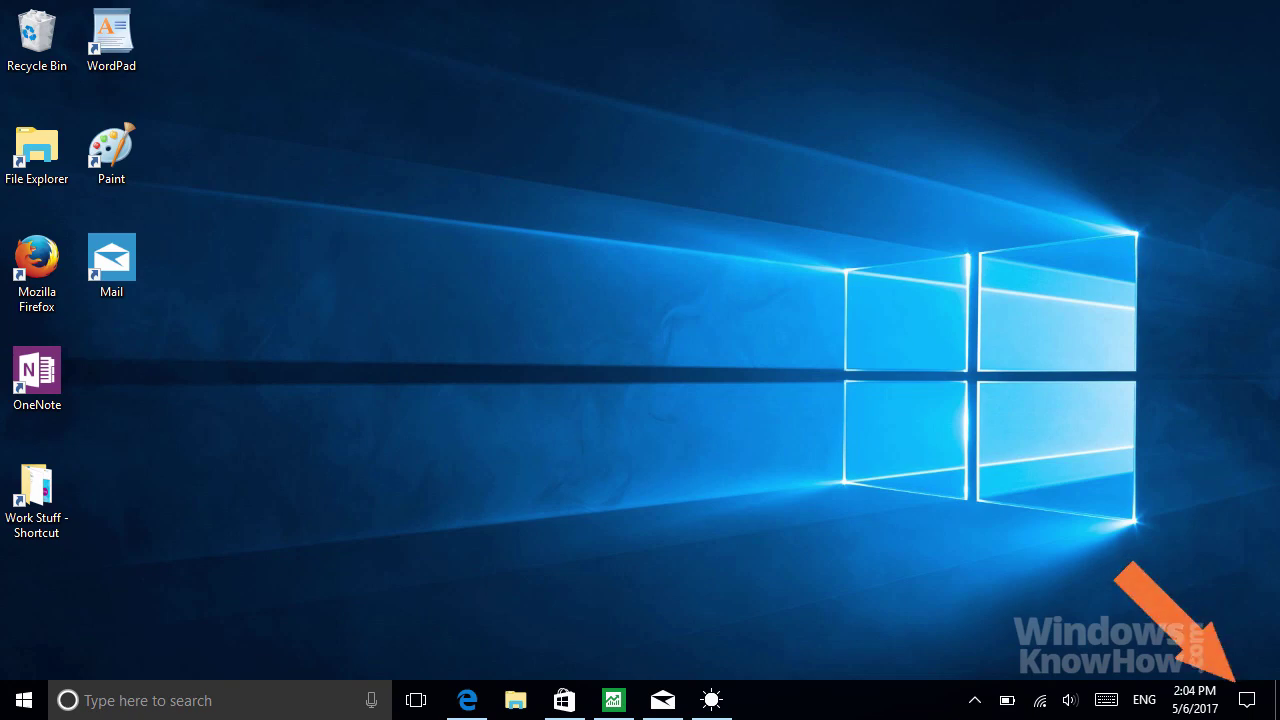
Switch Windows to Tablet mode from the Action Centre, and close the Action Centre.
key(super+a)
key(super+a)
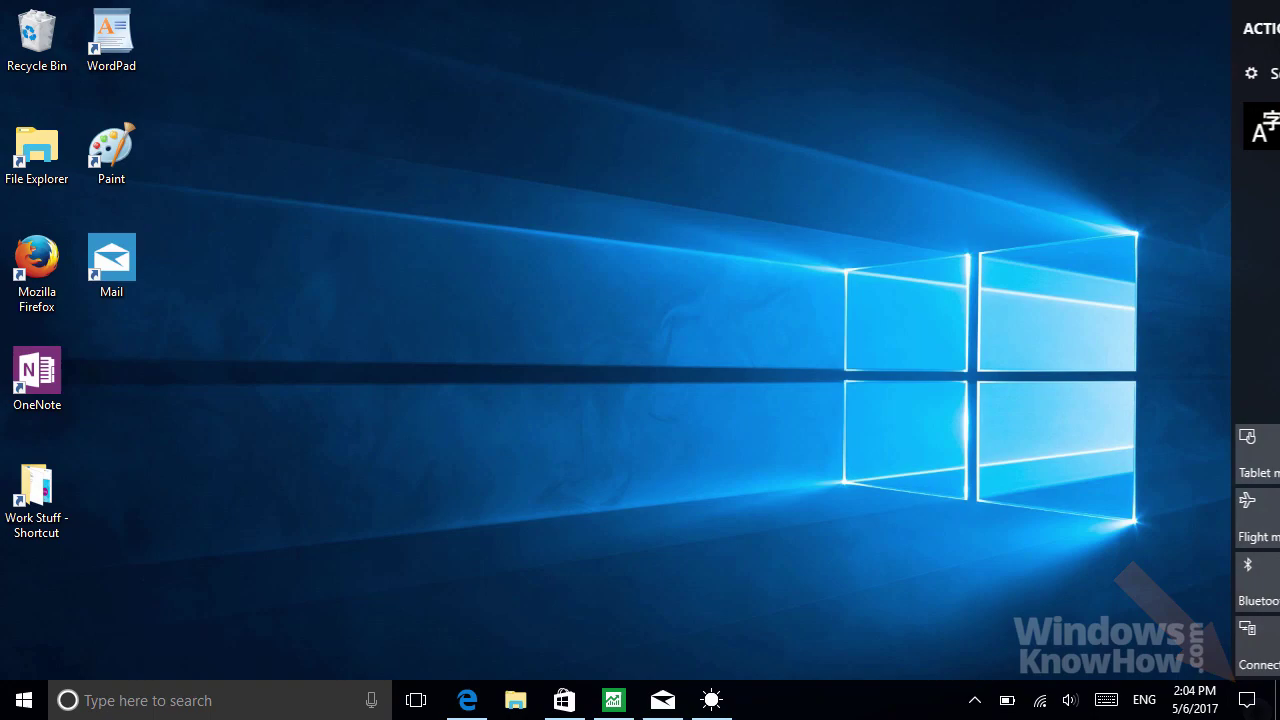
key(super+a)
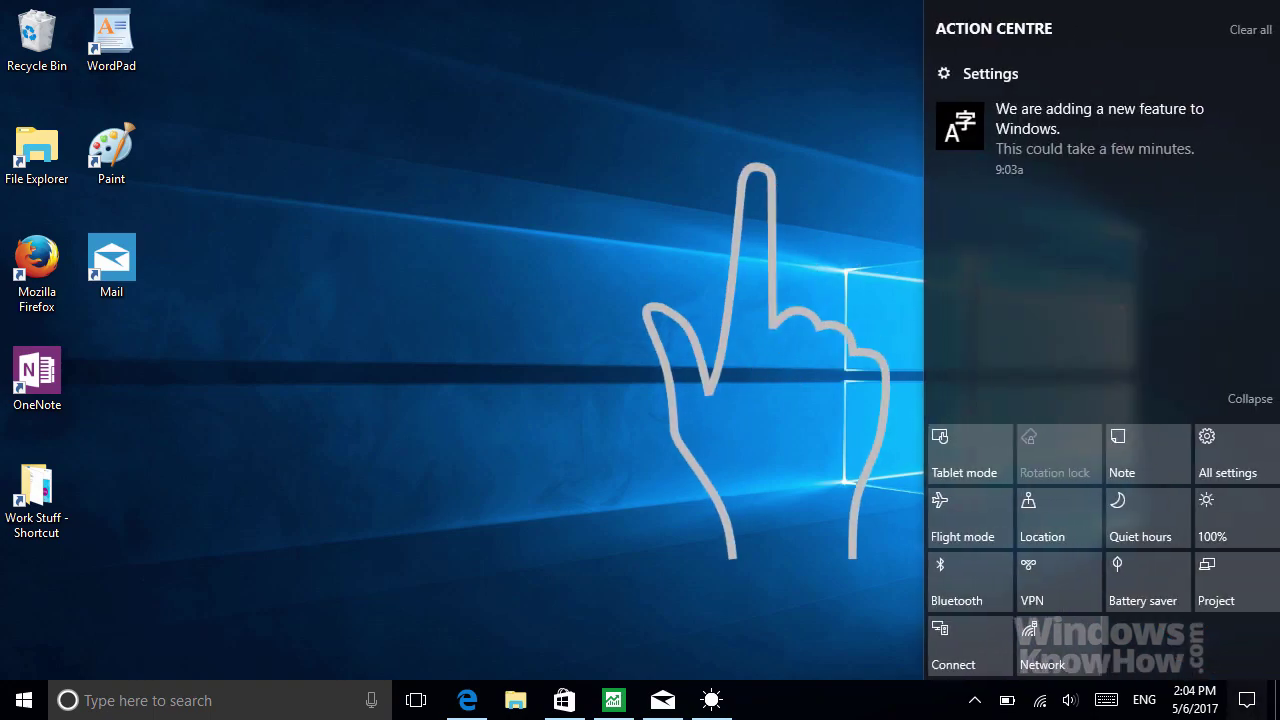
click(955, 455)
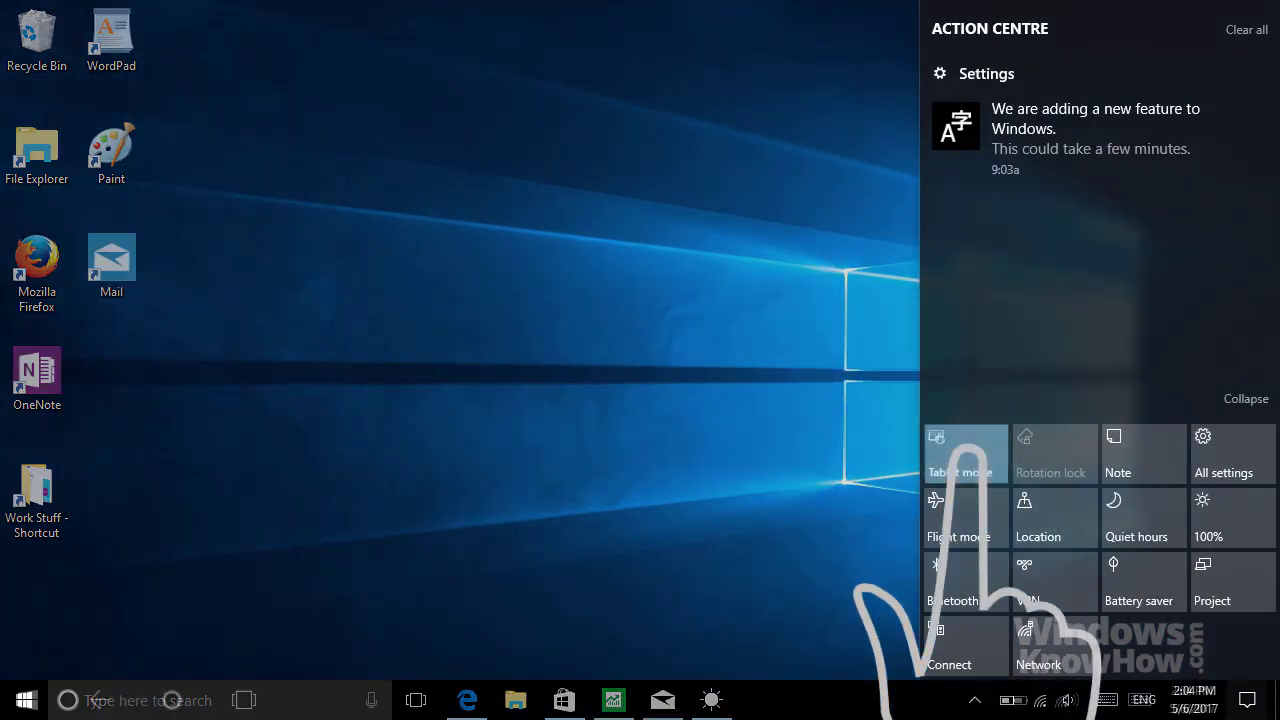
key(super+a)
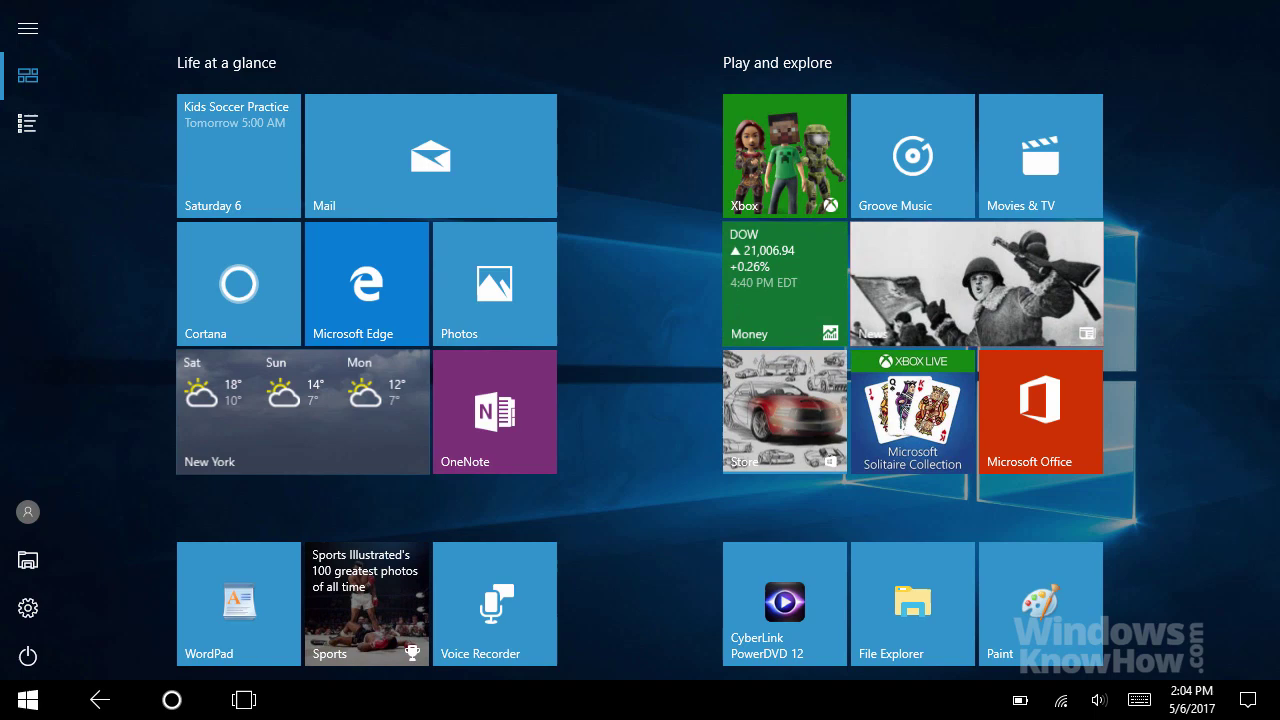
View the contents of the Desktop folder in File Explorer and return to the Start screen.
click(912, 603)
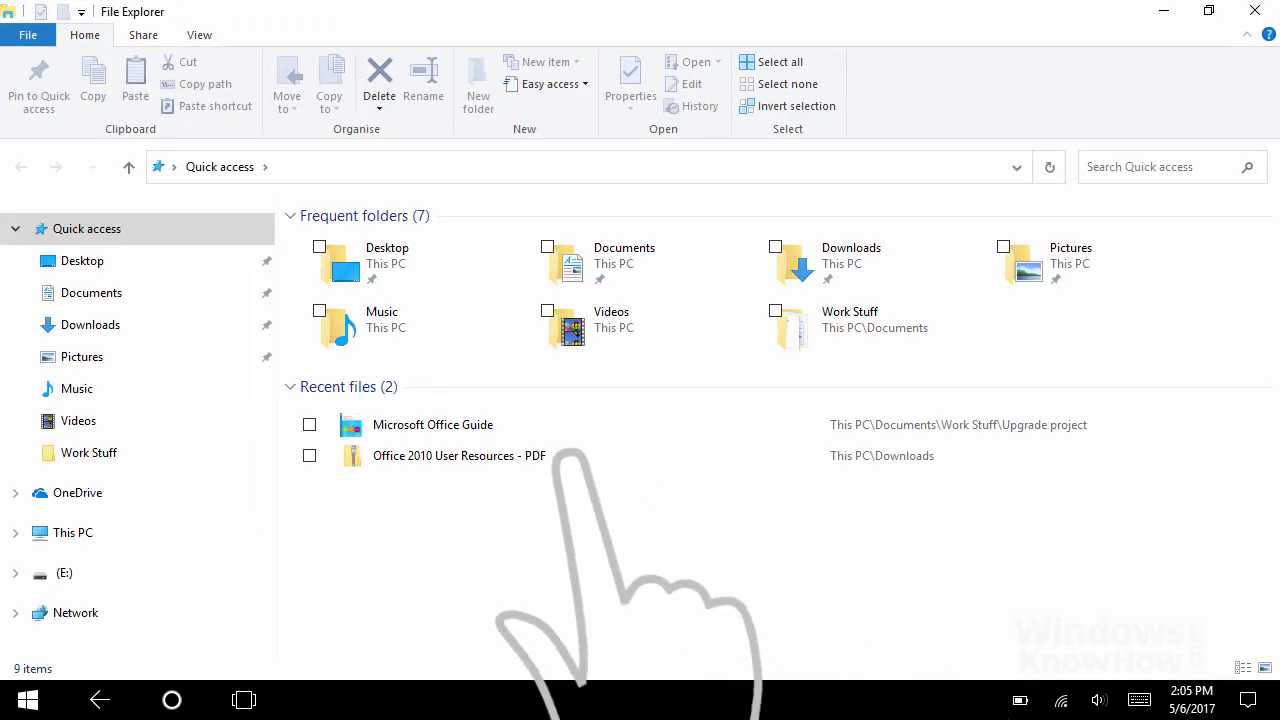
click(82, 261)
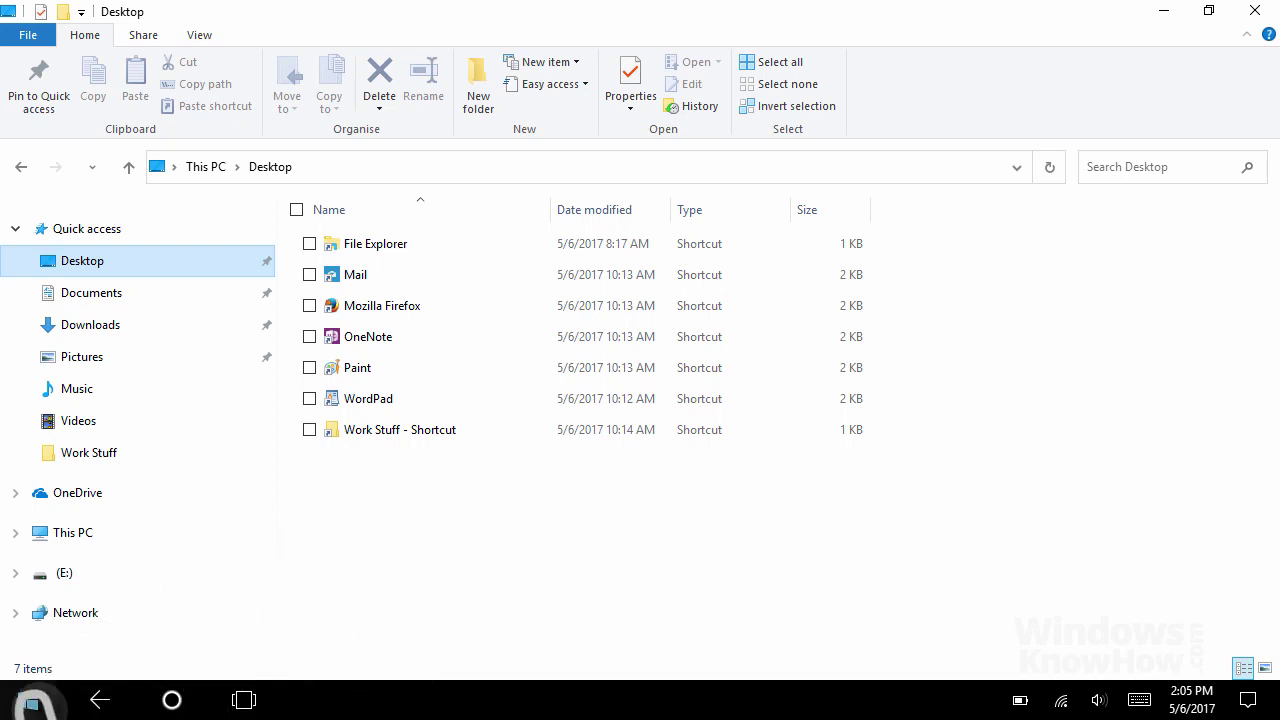
click(28, 700)
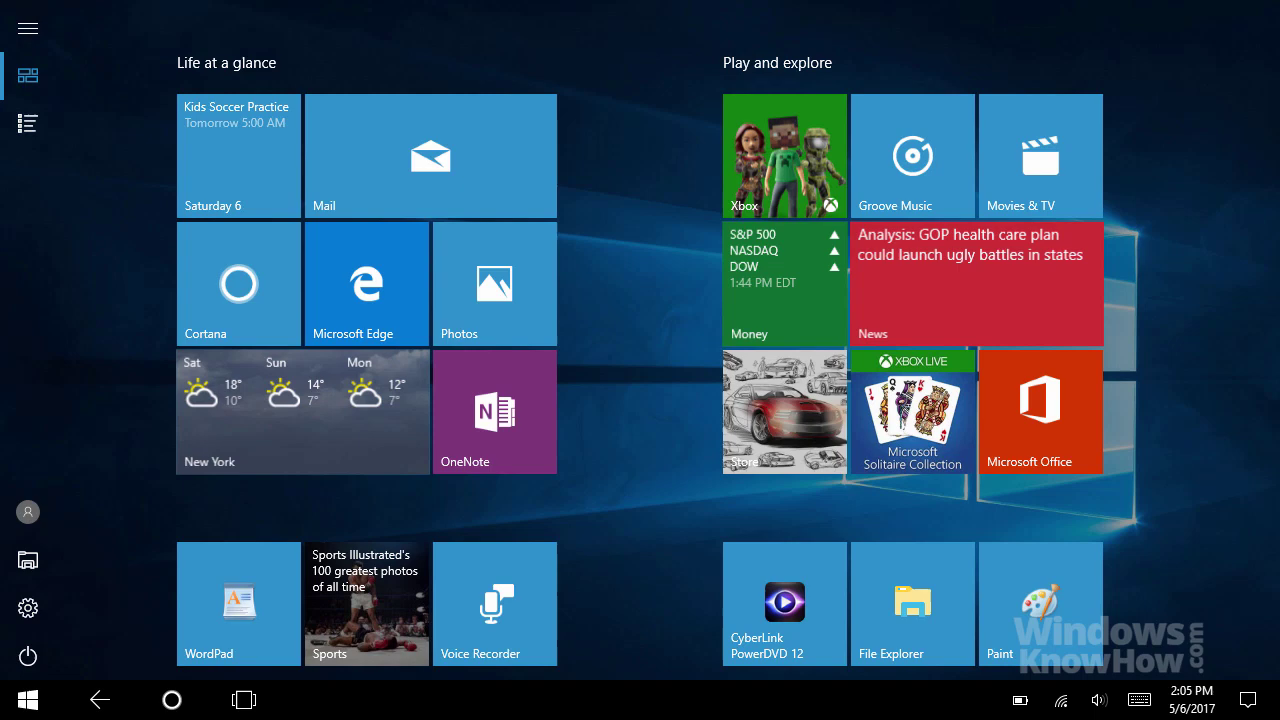
Browse the list of all installed apps on the Start screen and switch back to the pinned tiles.
click(28, 122)
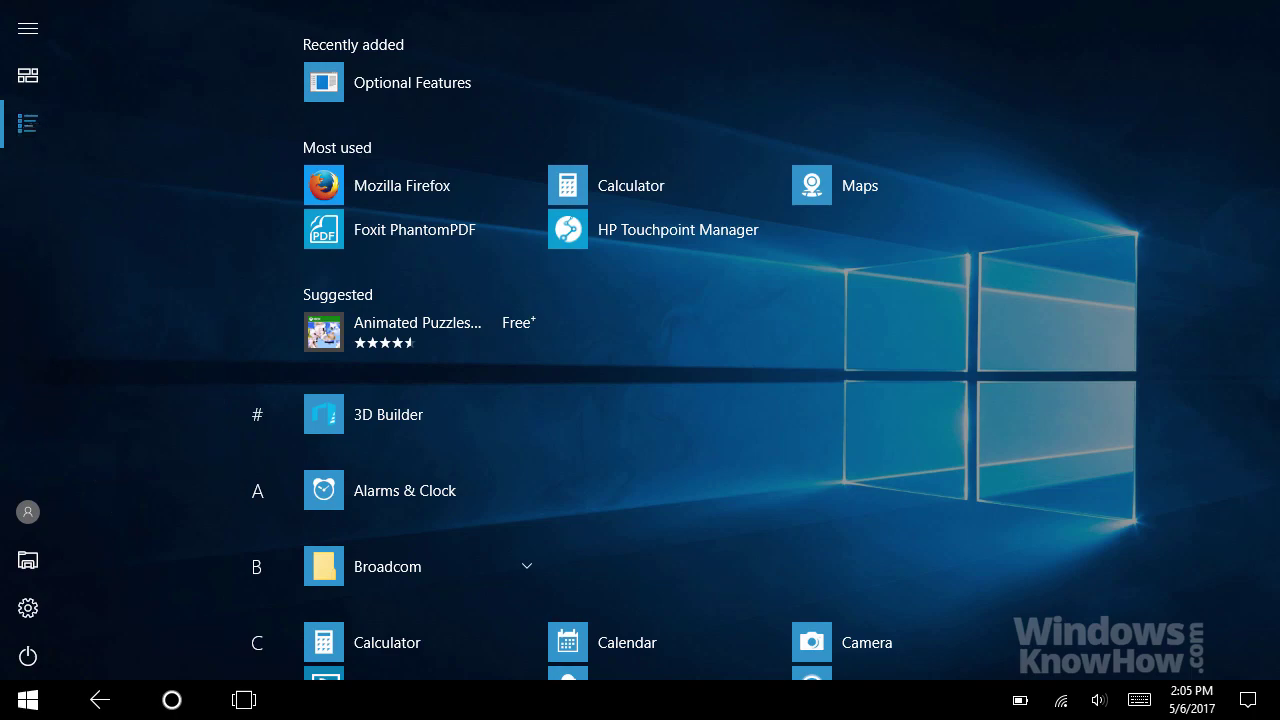
scroll(640, 340, down, 15)
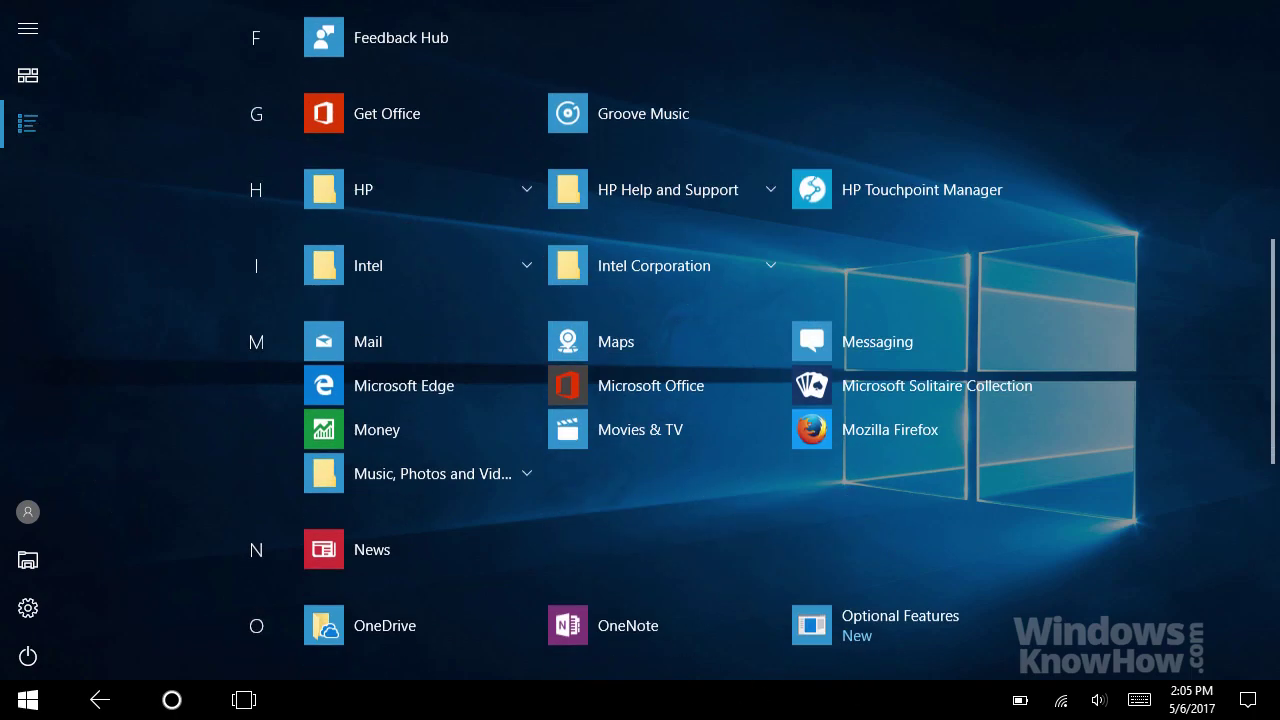
scroll(640, 340, up, 15)
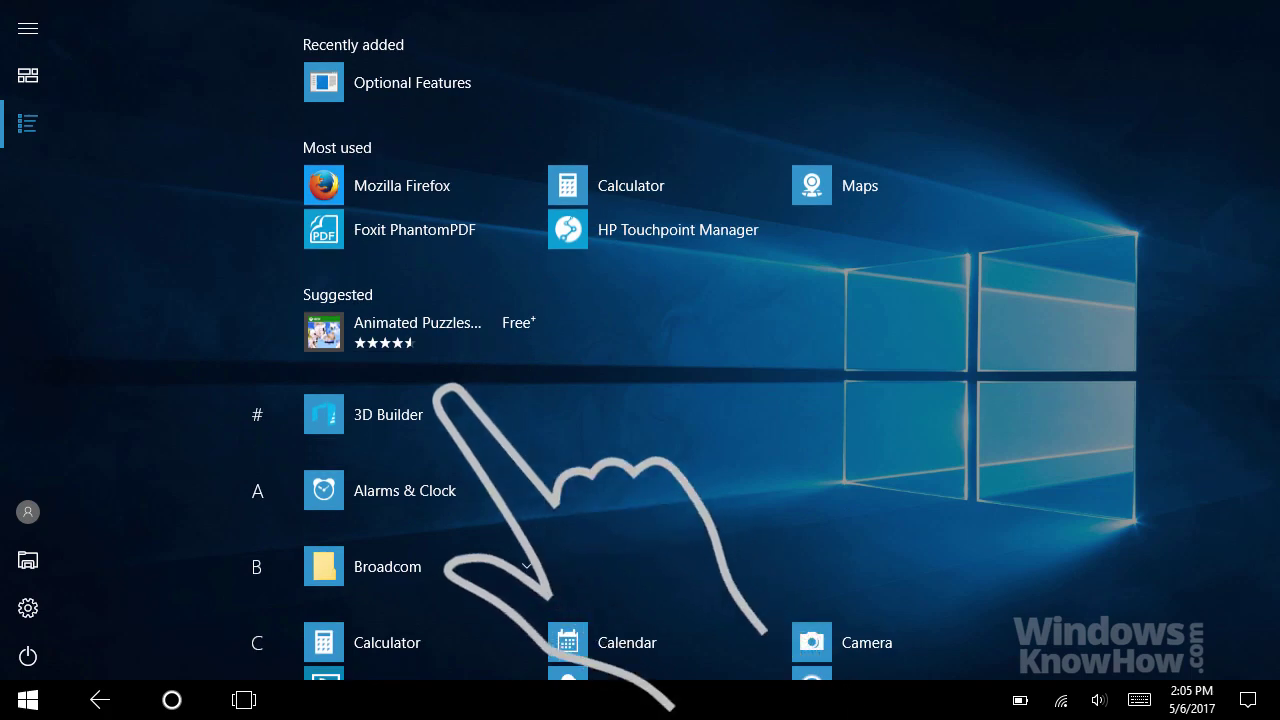
click(28, 75)
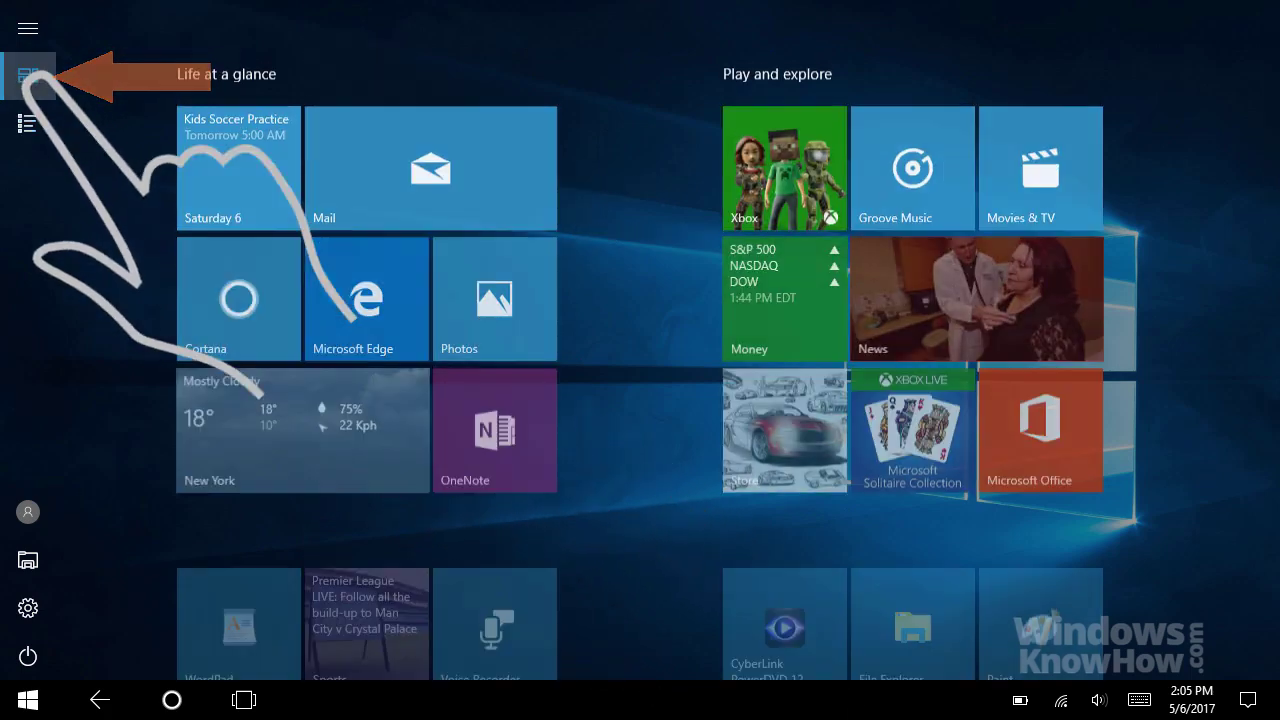
Look through the Startups Daily weekend edition message in Mail and return to the Start screen.
click(430, 160)
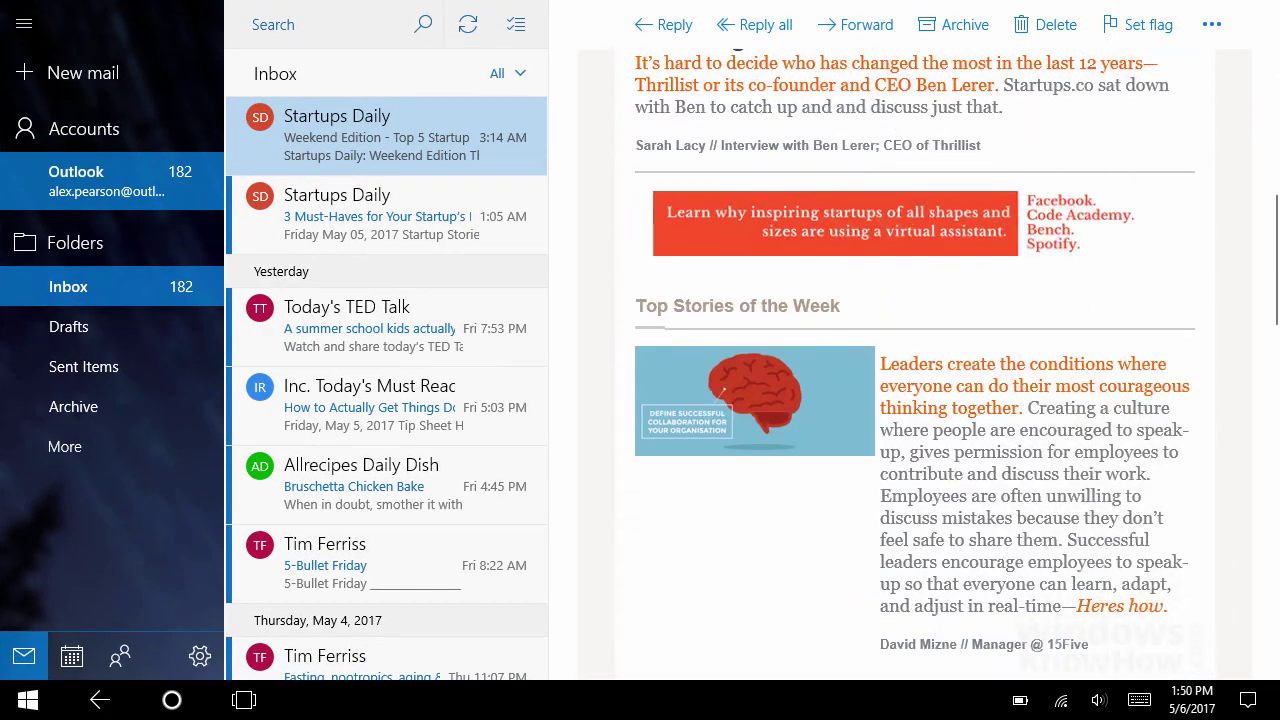
scroll(915, 400, down, 5)
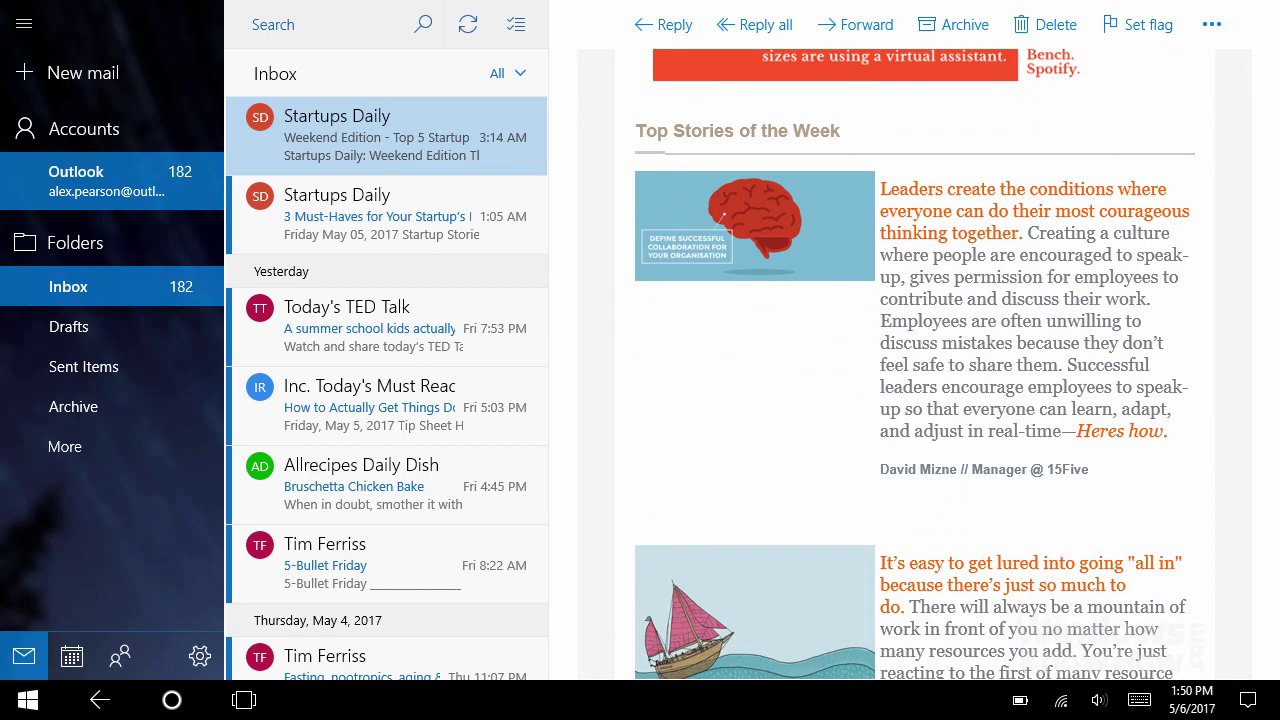
scroll(985, 325, up, 5)
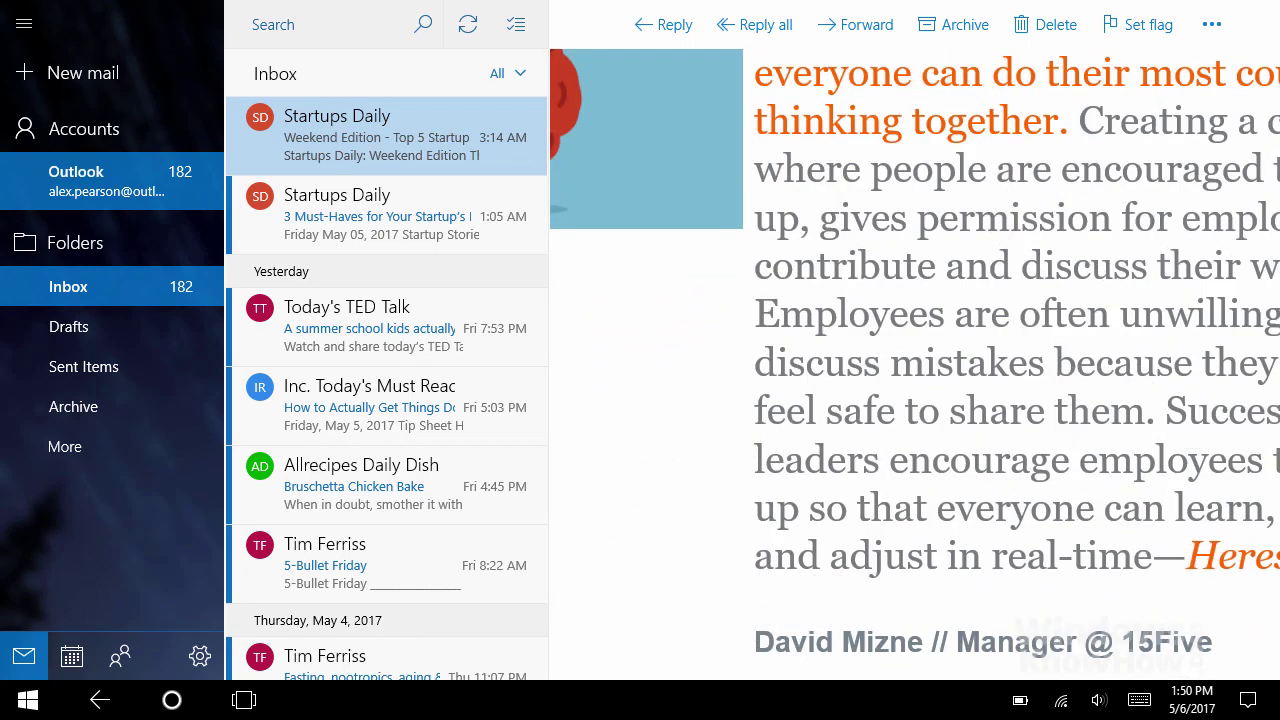
scroll(900, 400, down, 5)
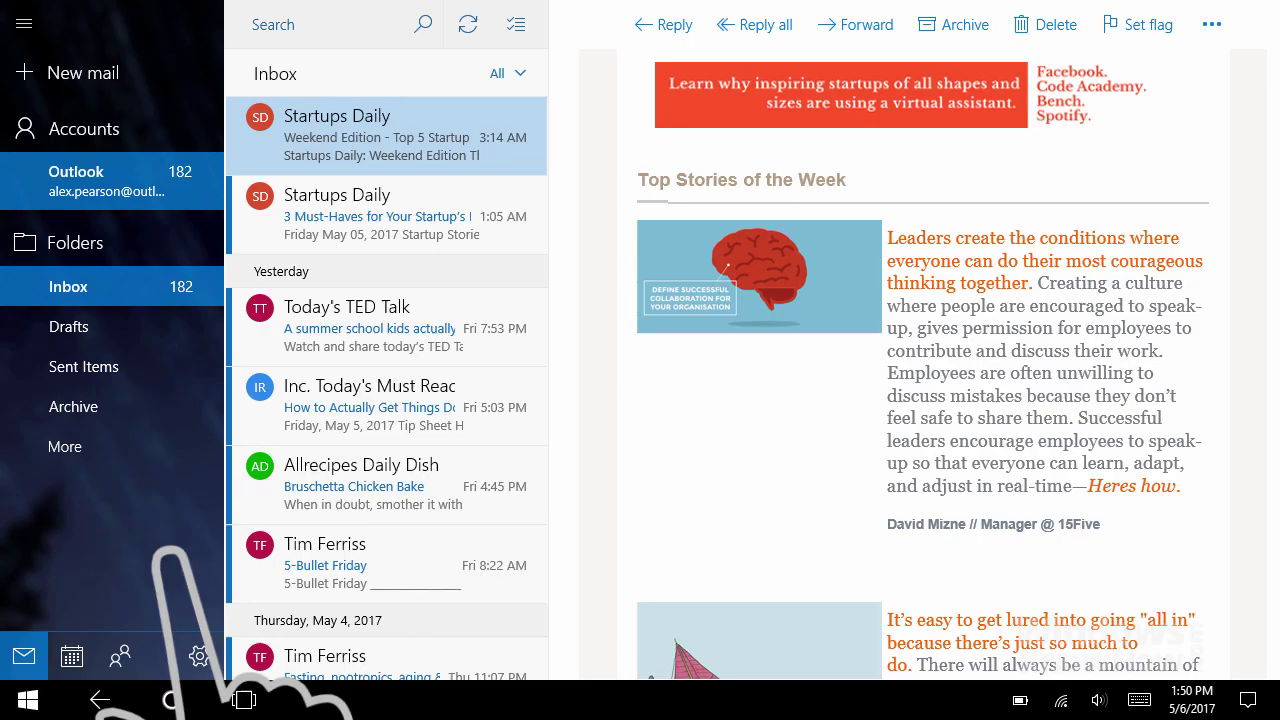
click(28, 700)
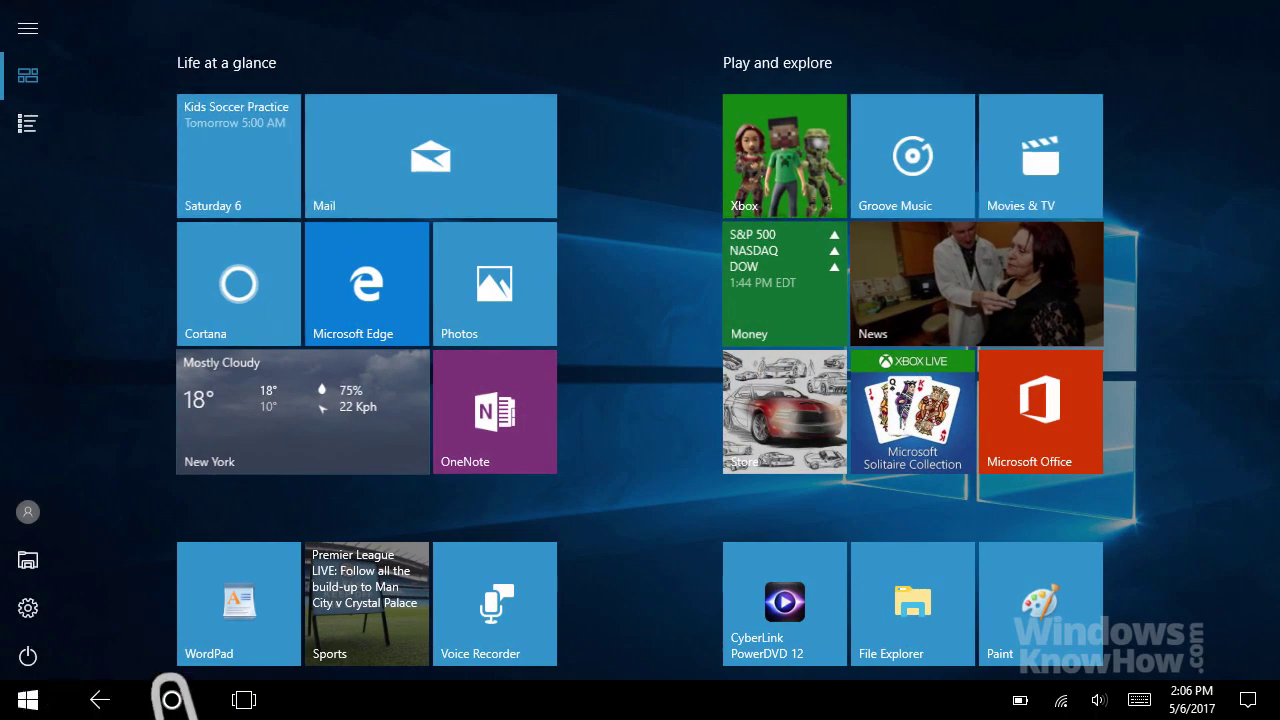
Open the Marketing Initiative - Q1 2017 document from the Work Stuff folder under Documents in File Explorer.
click(905, 590)
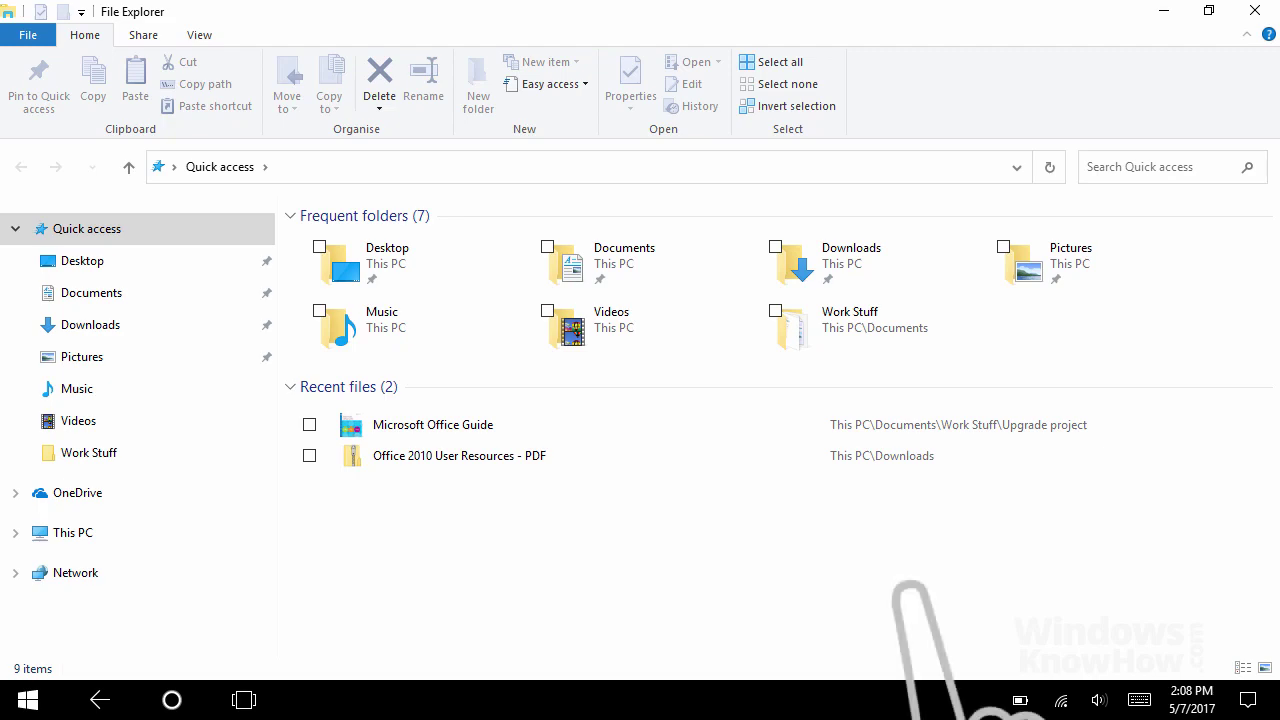
click(590, 258)
double_click(380, 491)
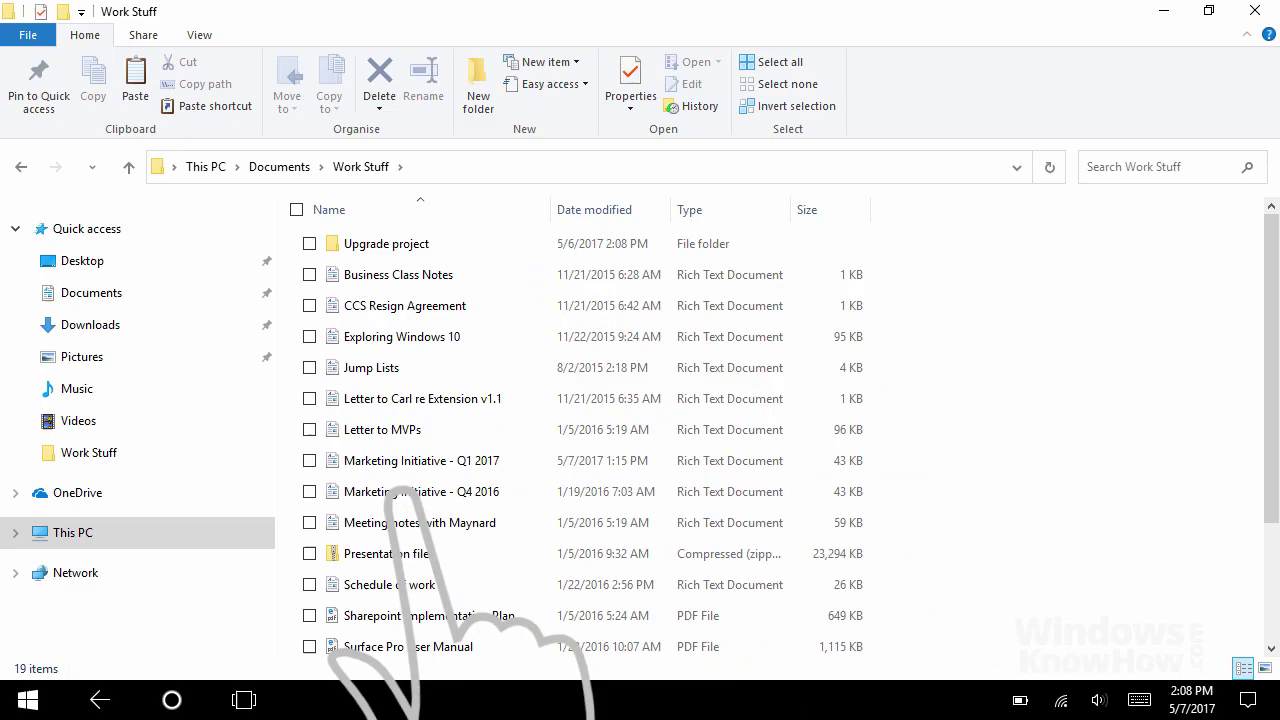
double_click(470, 460)
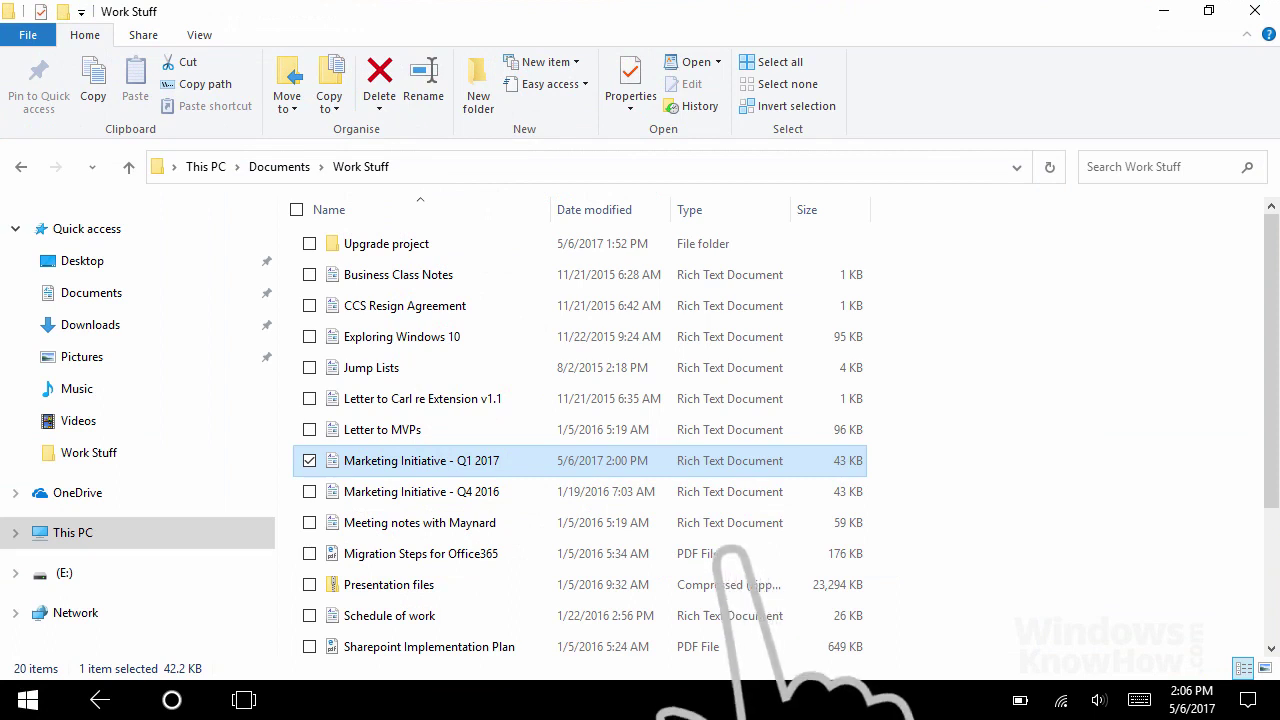
Check the available file options for Marketing Initiative - Q1 2017, and move the file into the Upgrade project folder.
right_click(531, 458)
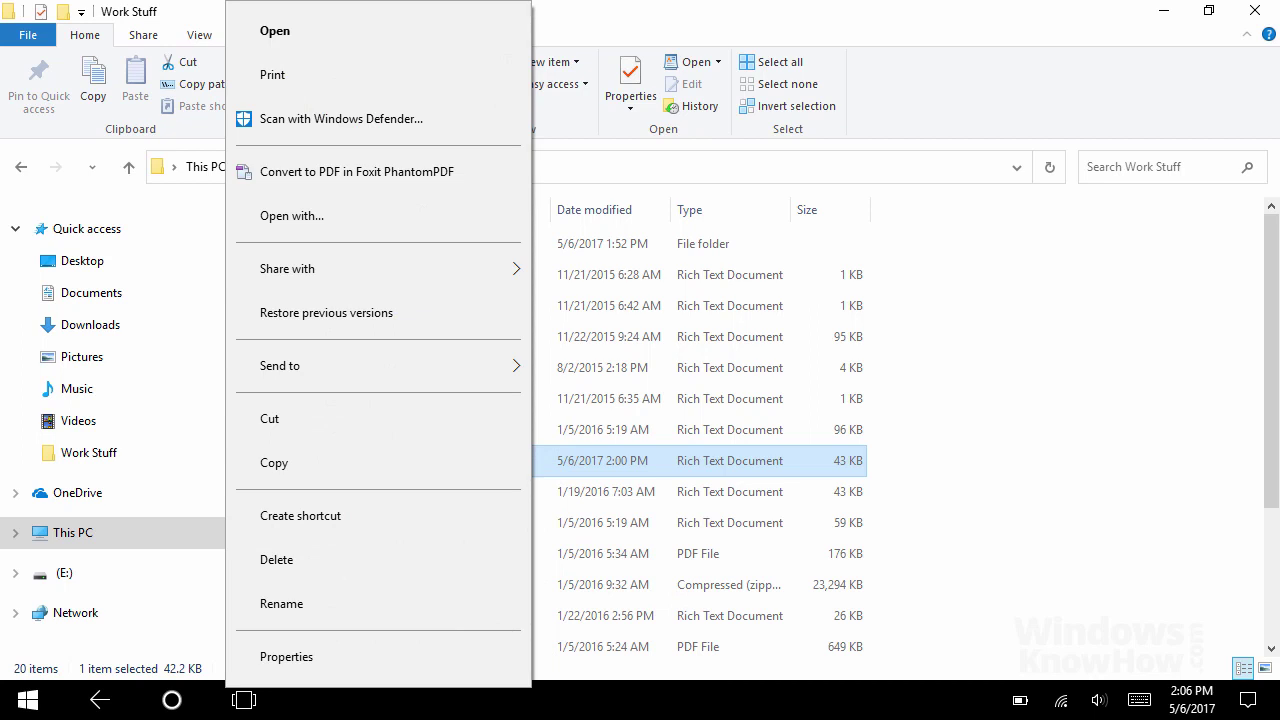
key(Escape)
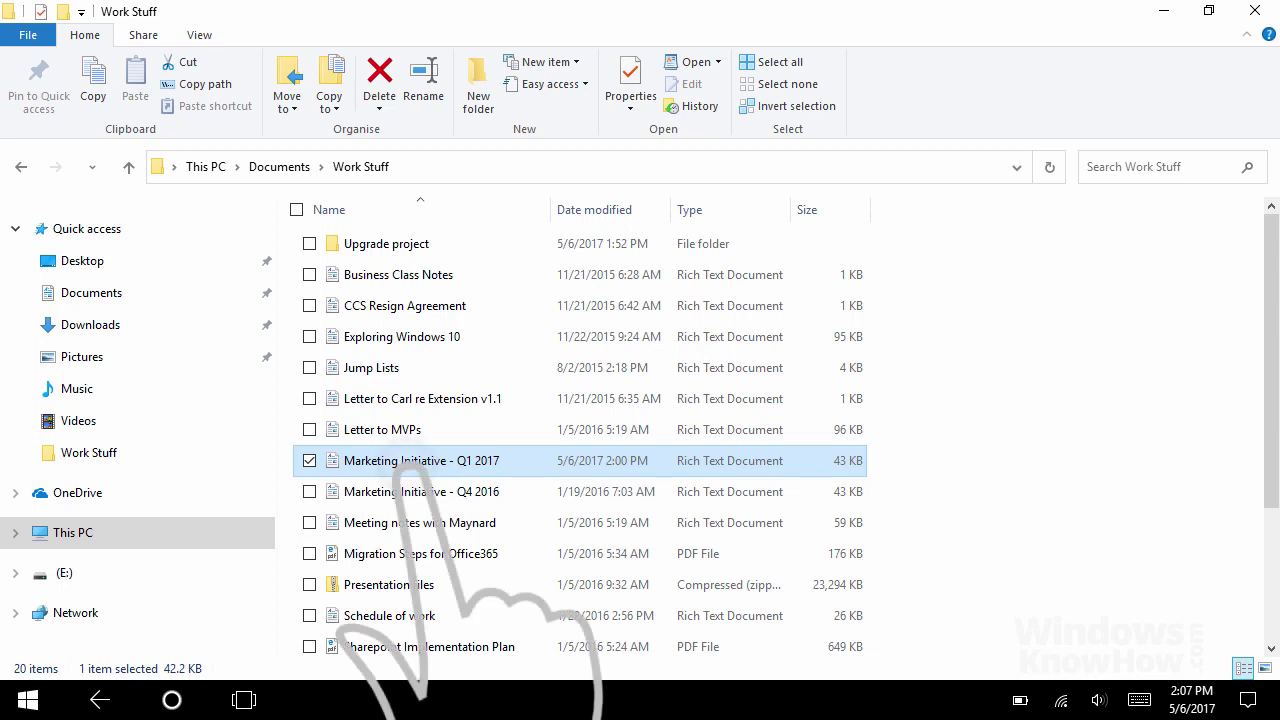
drag(400, 462, 400, 245)
click(452, 277)
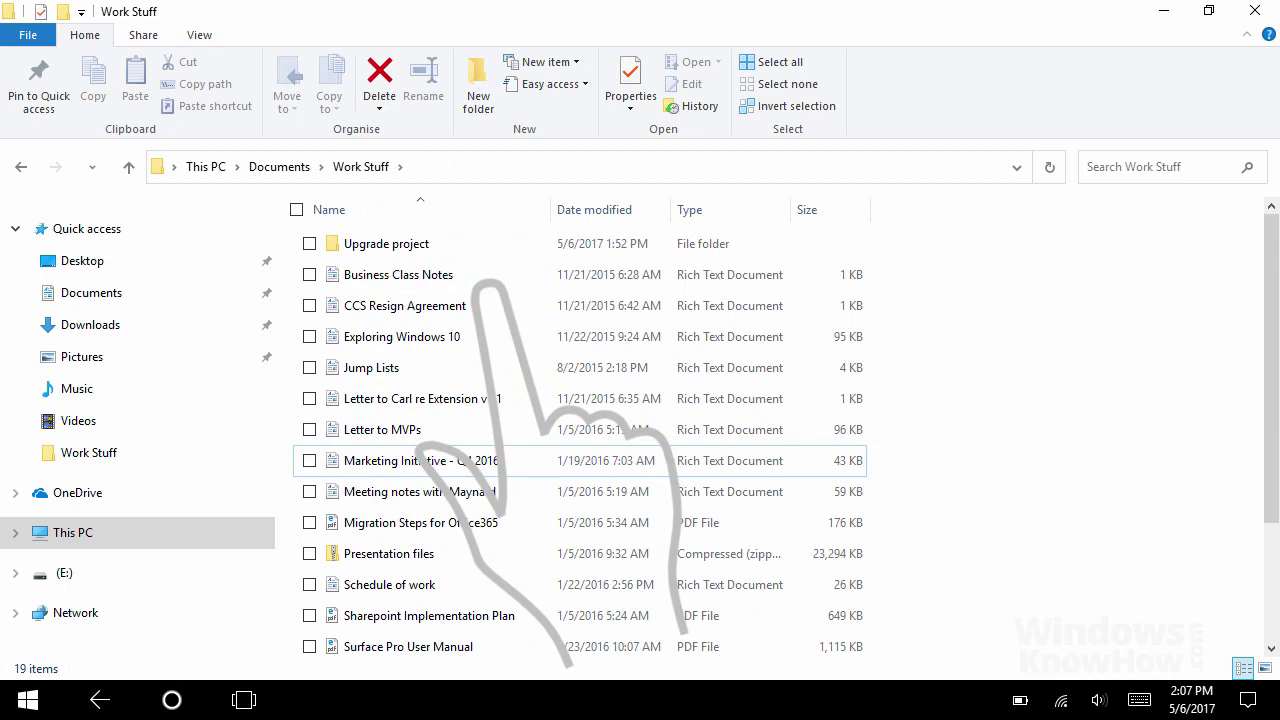
Select CCS Resign Agreement, Letter to MVPs and Presentation files together, and clear the selection starting with Presentation files.
click(405, 305)
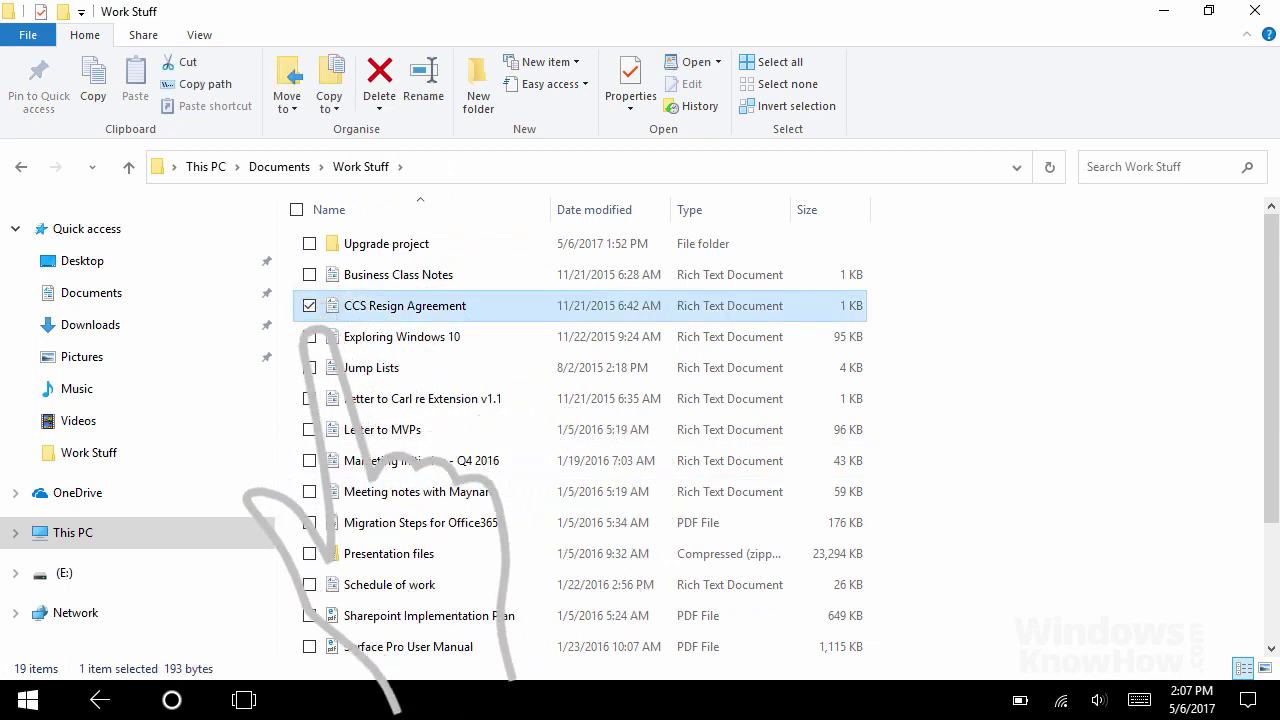
click(309, 429)
click(309, 553)
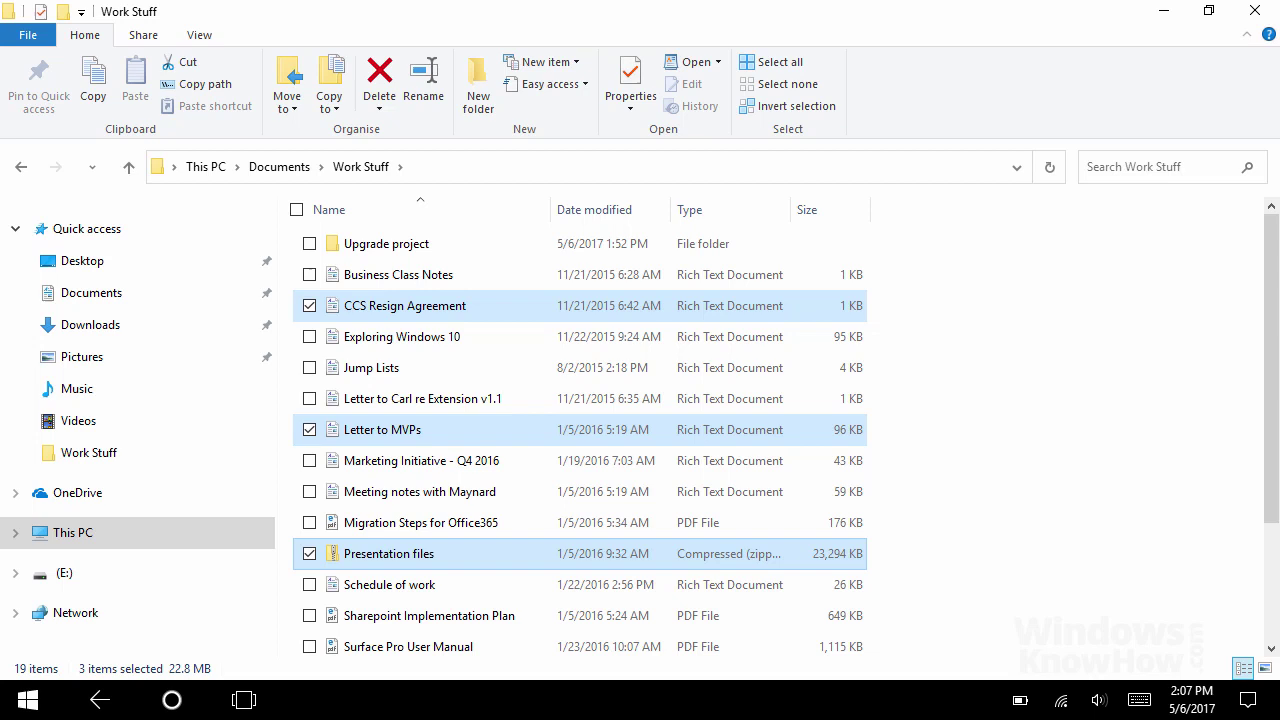
click(309, 553)
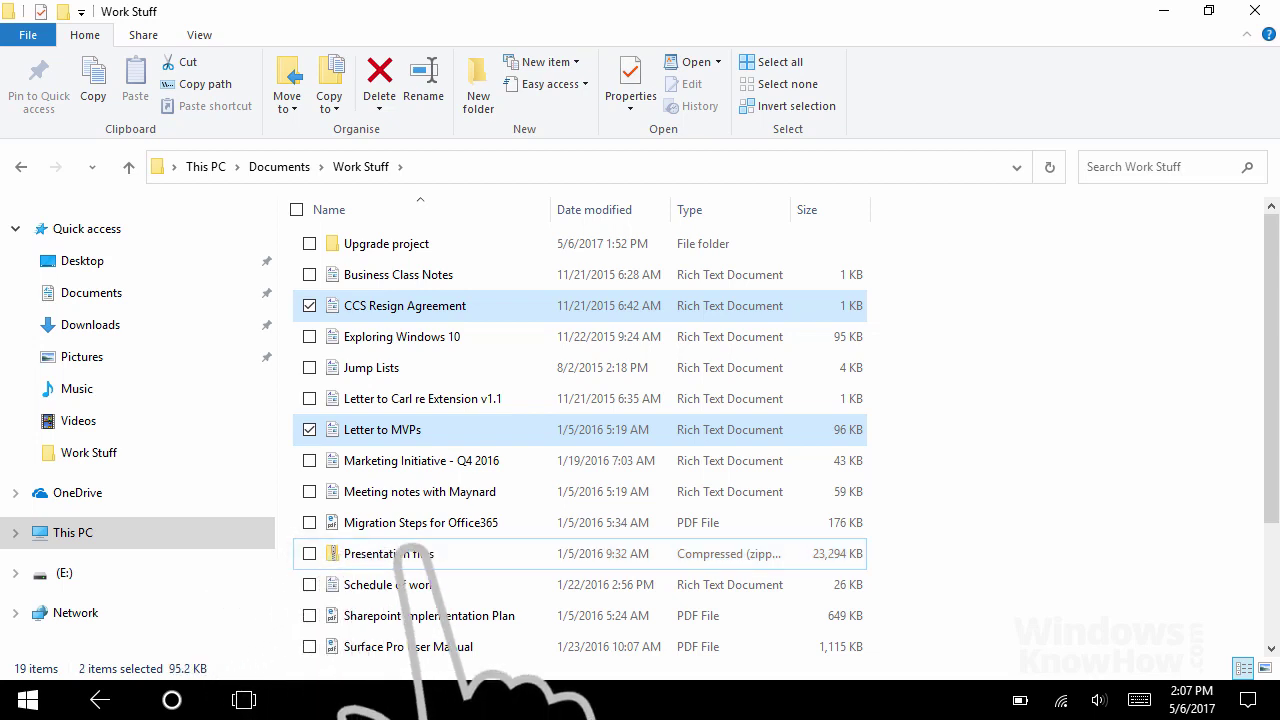
click(1038, 475)
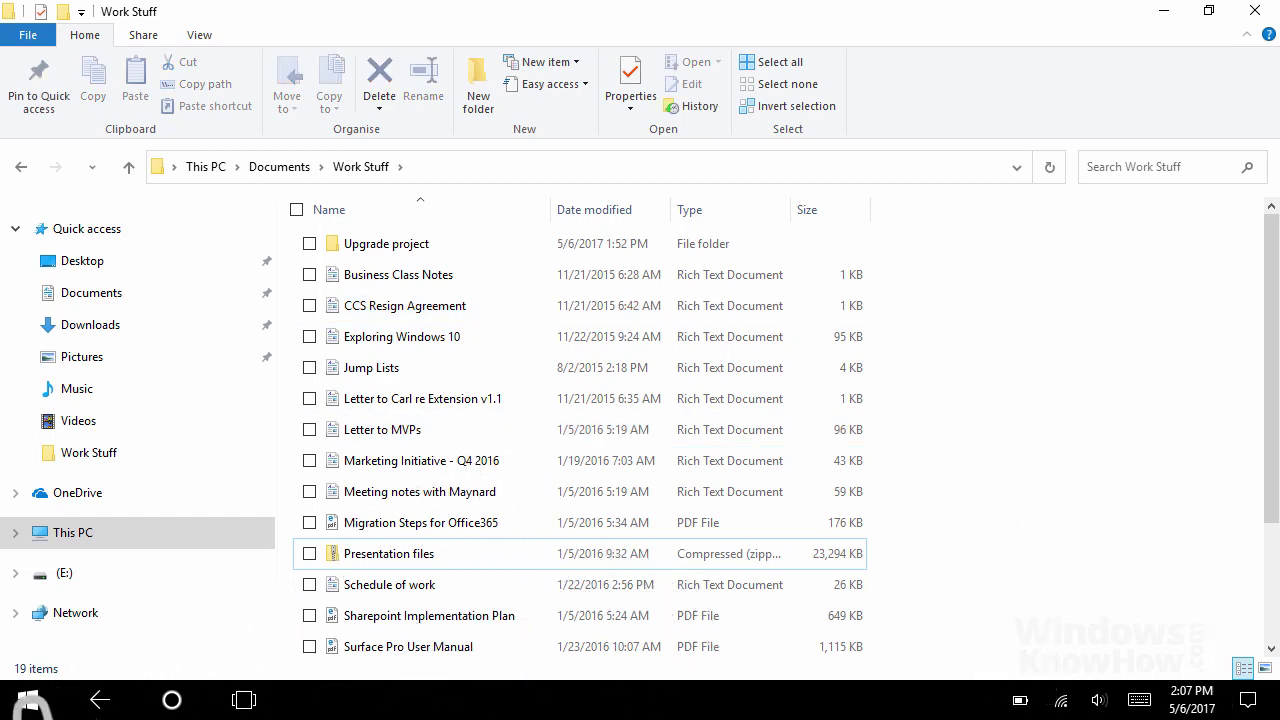
Move the Photos tile in front of Cortana in the Life at a glance group on Start, and check the tile's options.
click(28, 700)
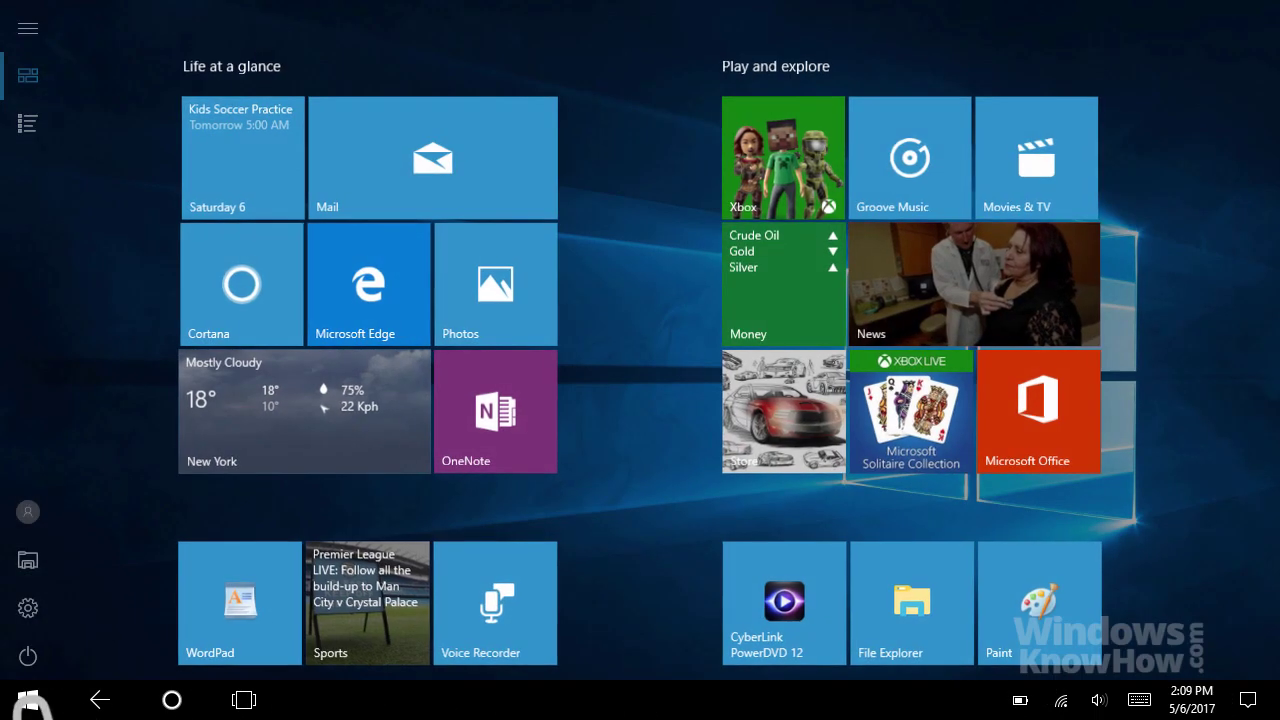
click(496, 284)
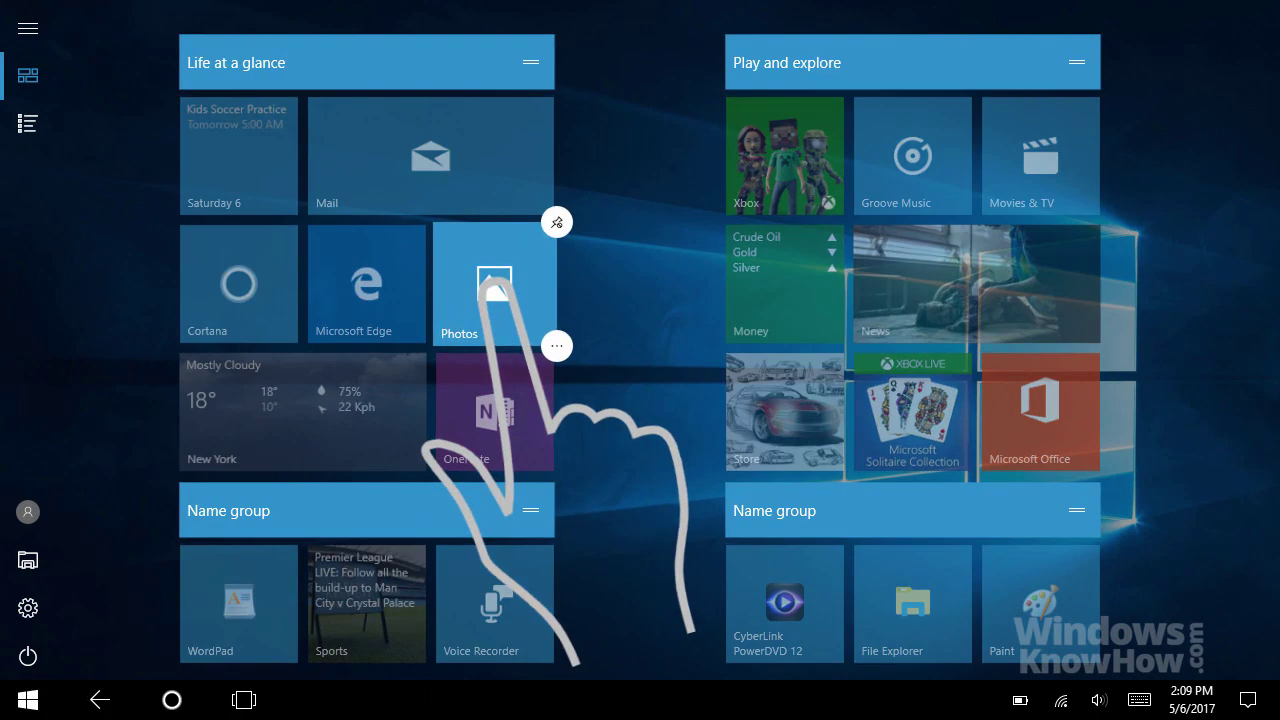
drag(496, 284, 200, 285)
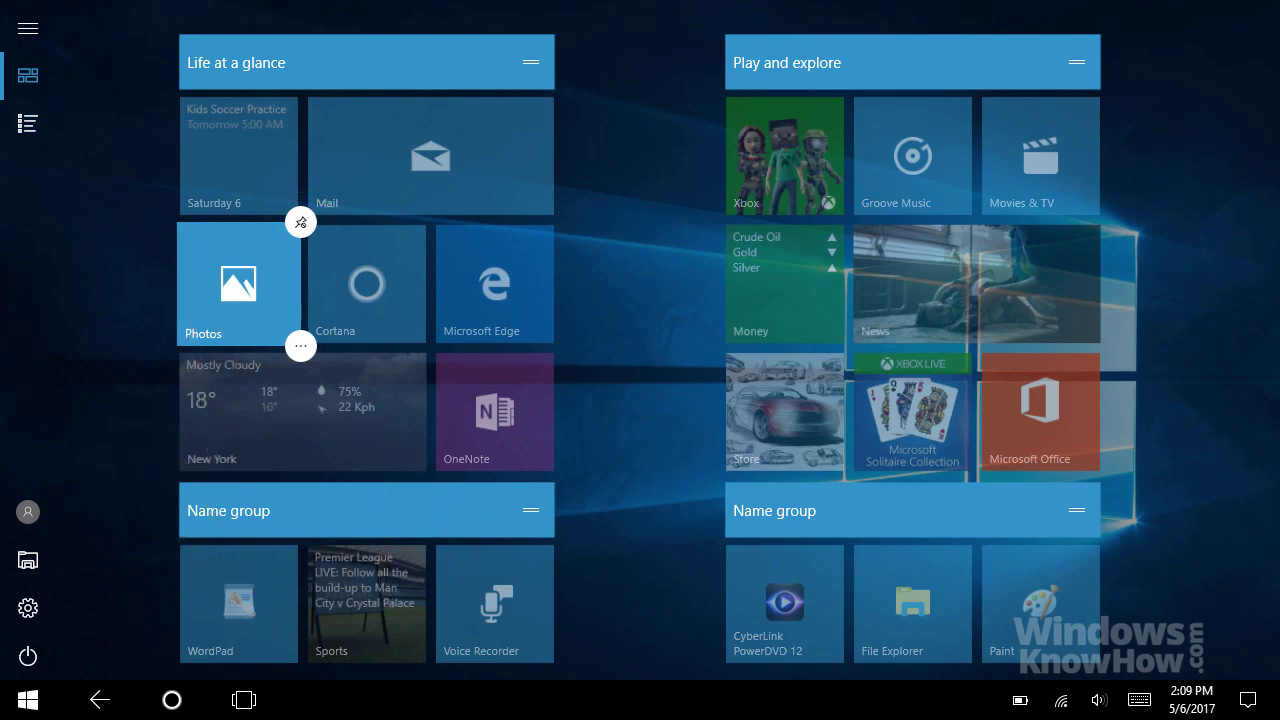
click(300, 346)
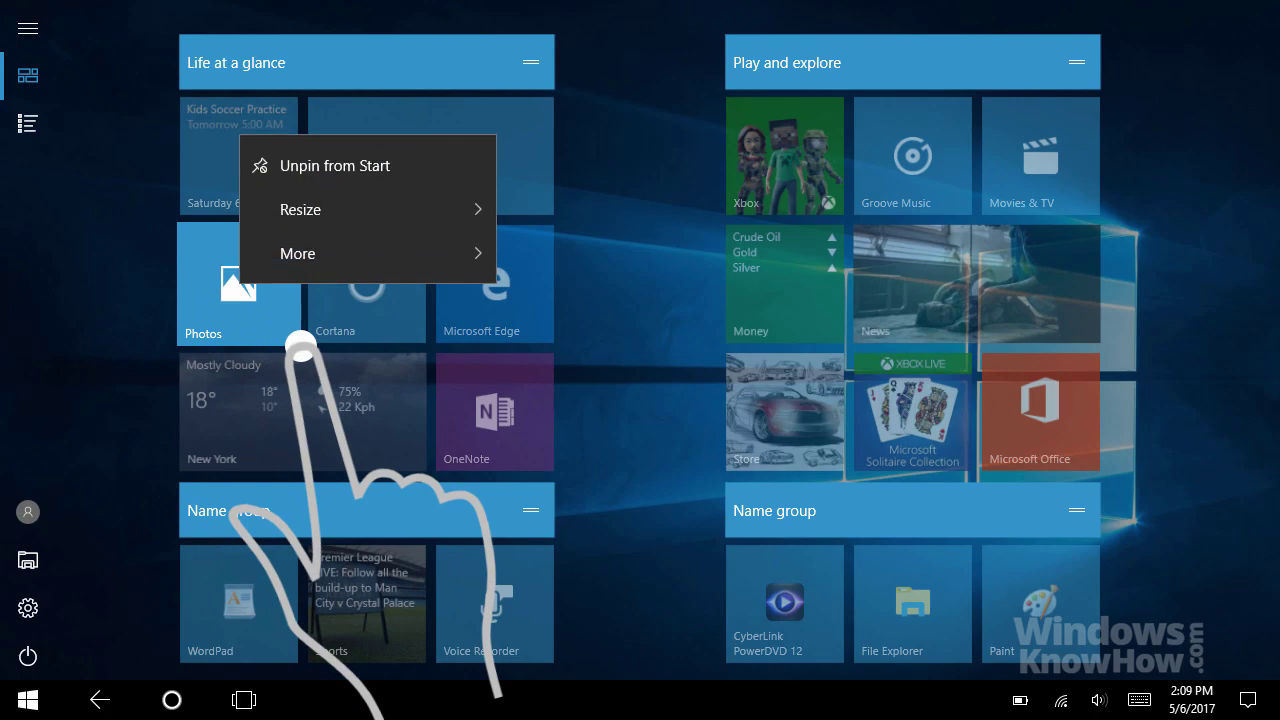
click(300, 346)
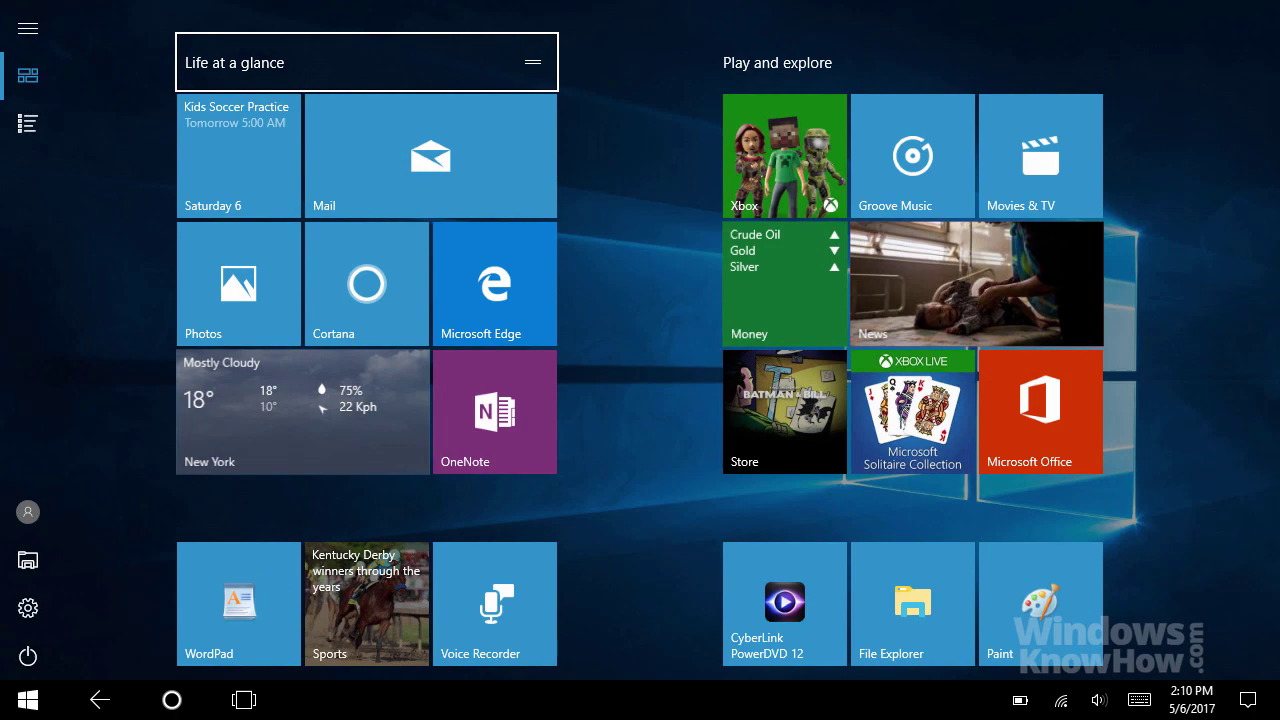
Go back through the previously used Work Stuff, WordPad and Mail windows, and show all open apps in Task View.
key(super)
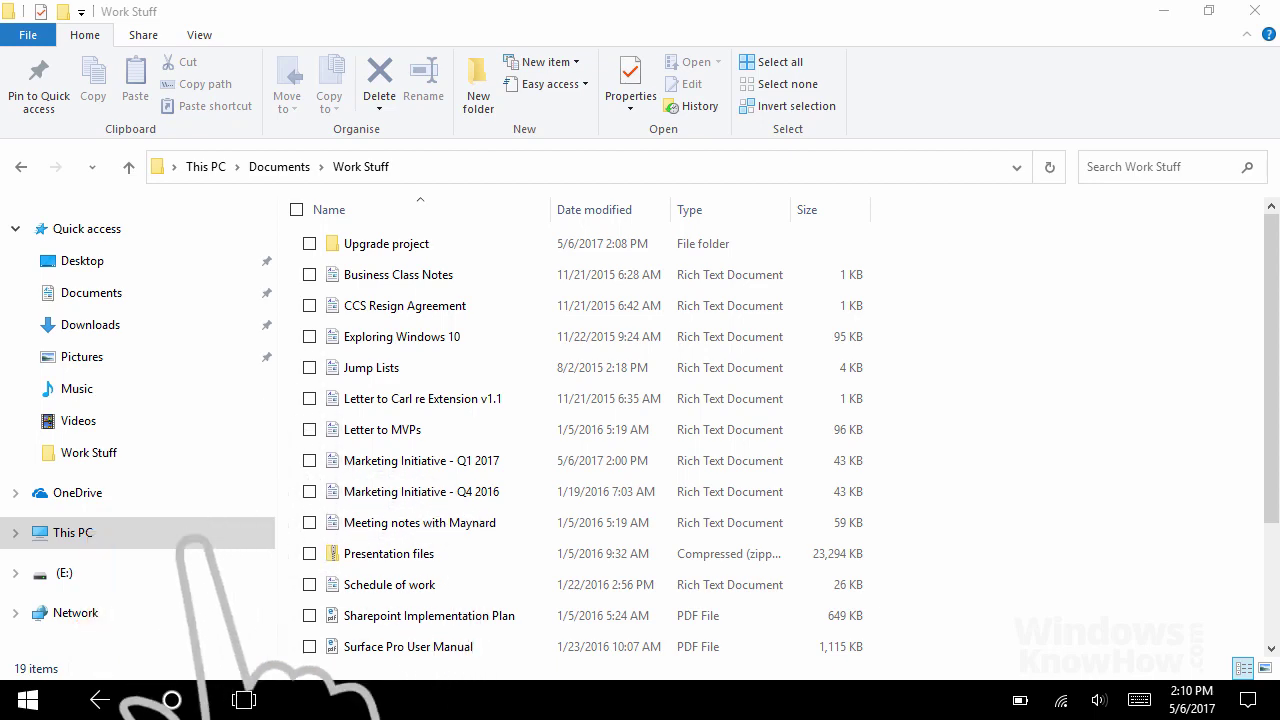
click(100, 699)
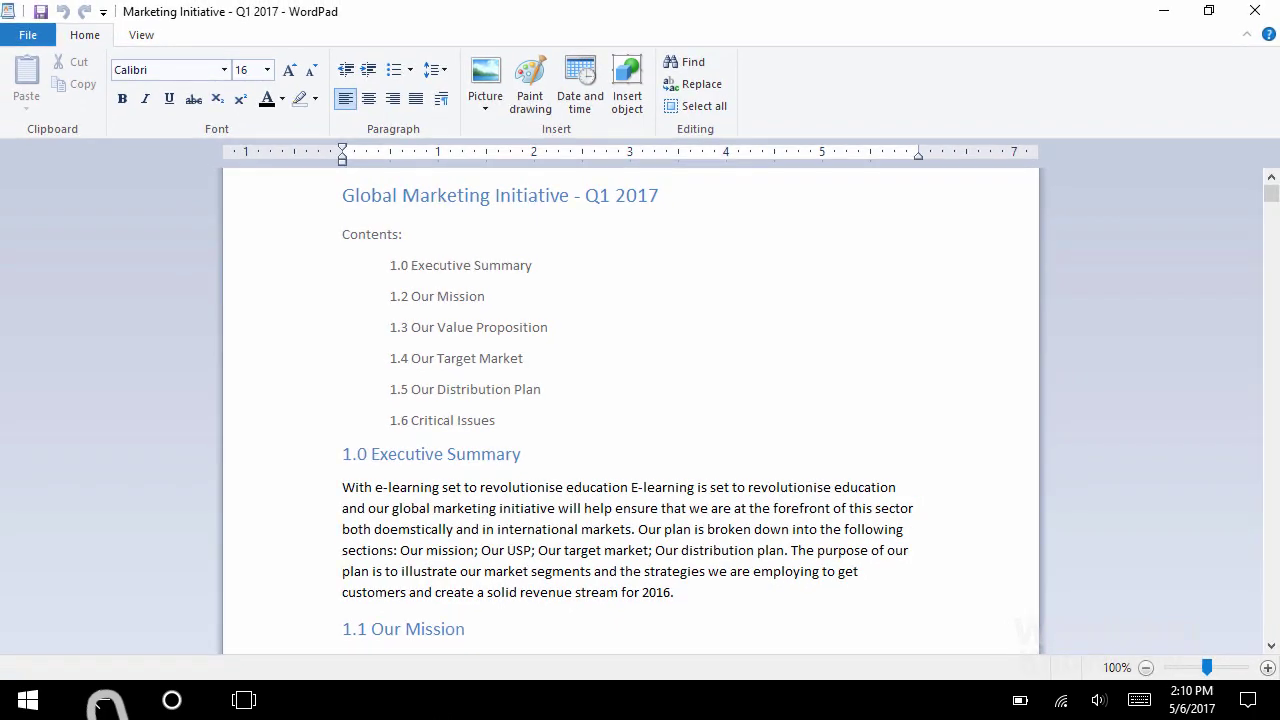
click(100, 699)
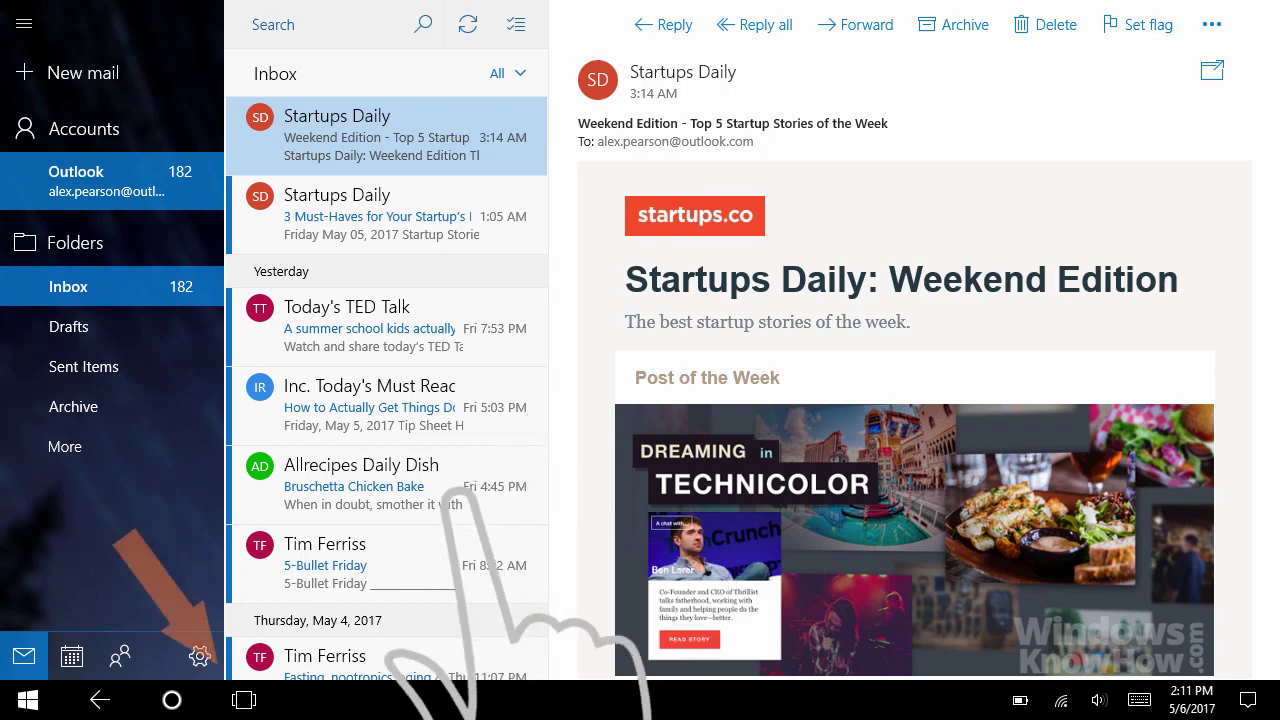
click(243, 699)
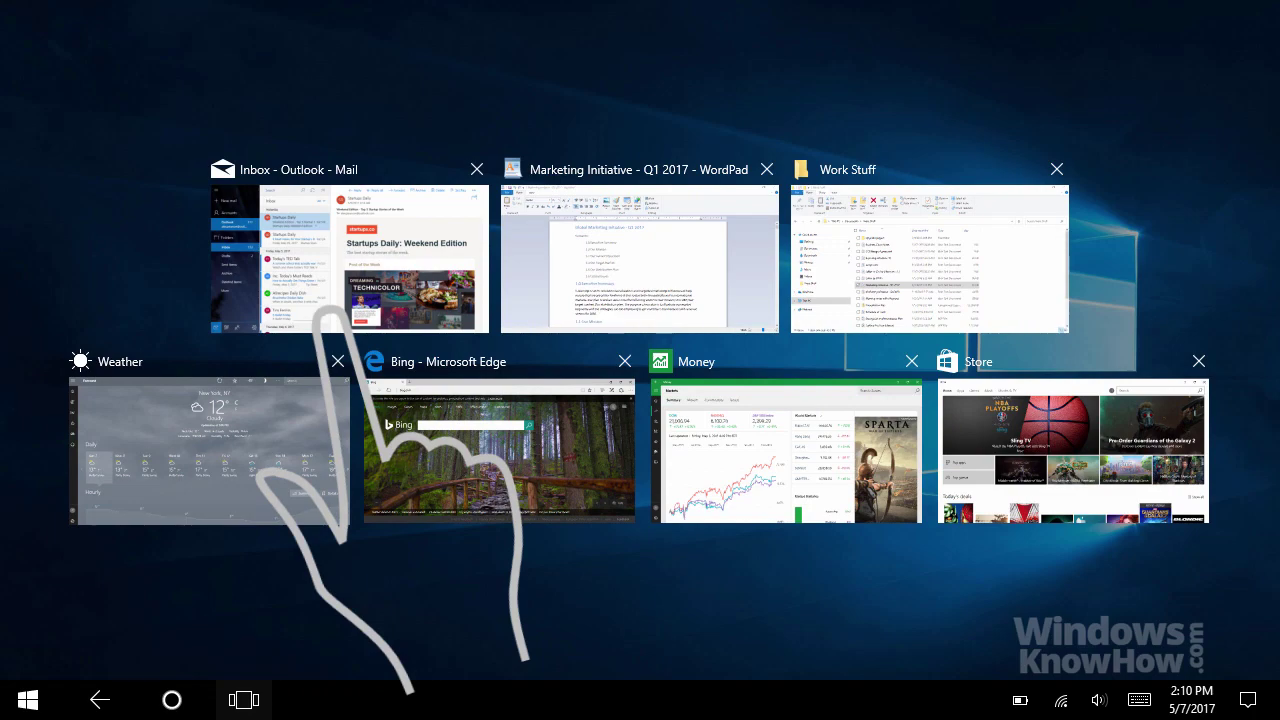
Open Weather in split screen with the Marketing Initiative - Q1 2017 WordPad document on its left, and swap the two apps' sides.
click(237, 415)
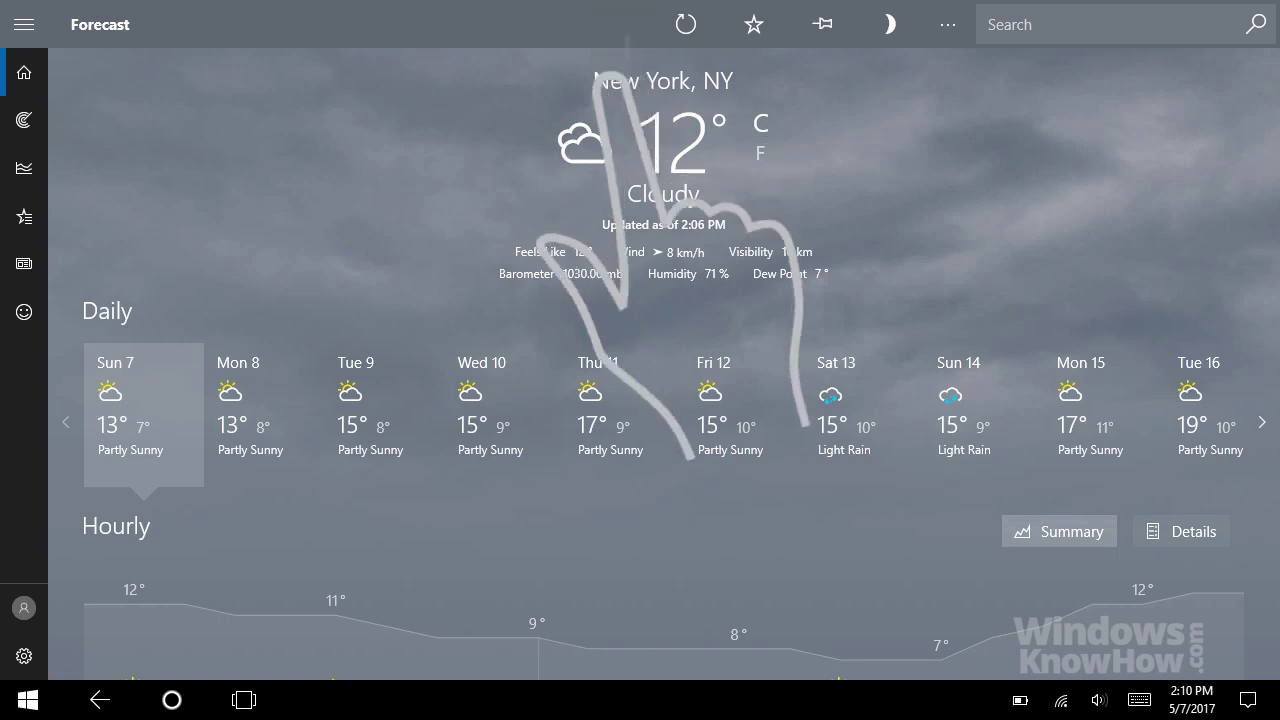
drag(640, 2, 1040, 225)
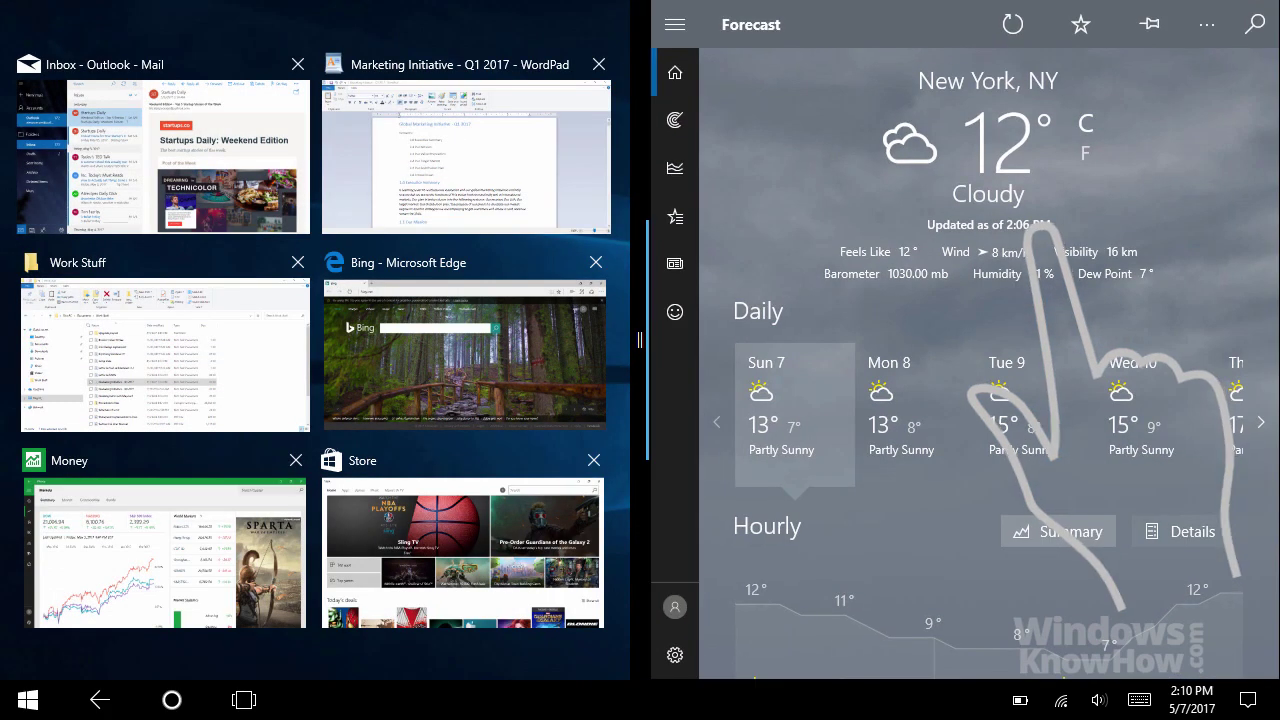
click(462, 150)
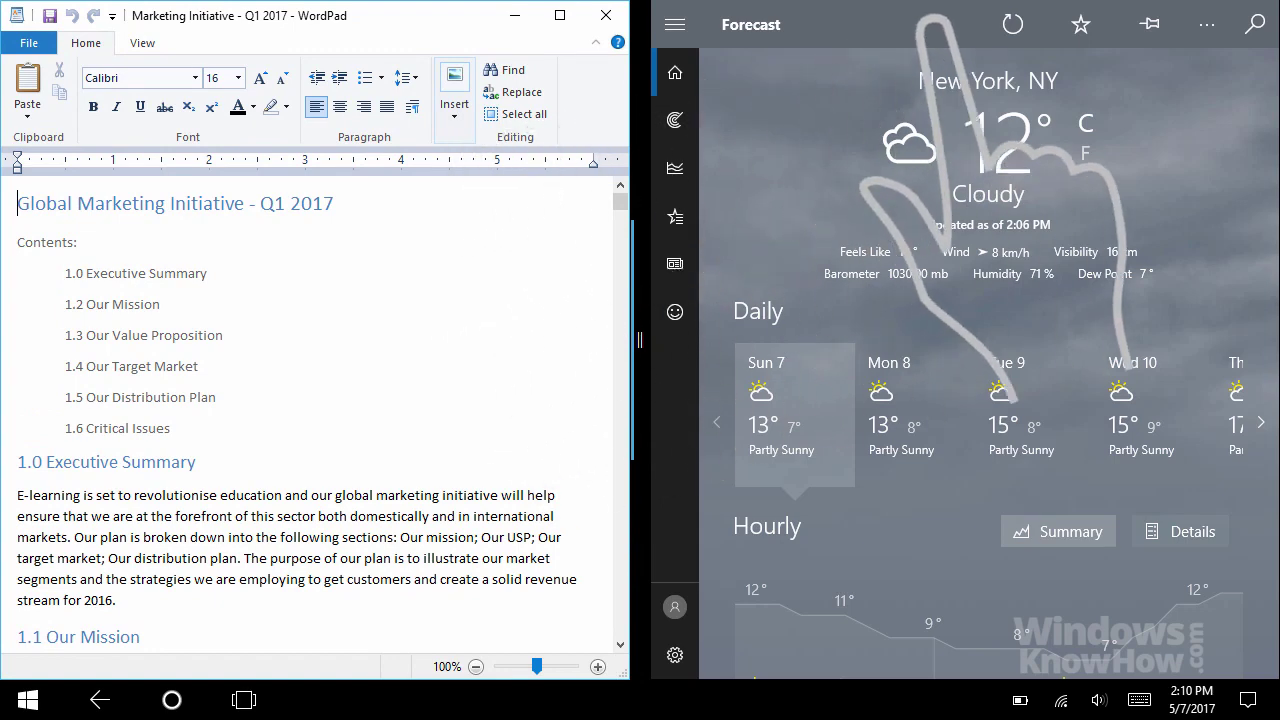
drag(1020, 14, 288, 226)
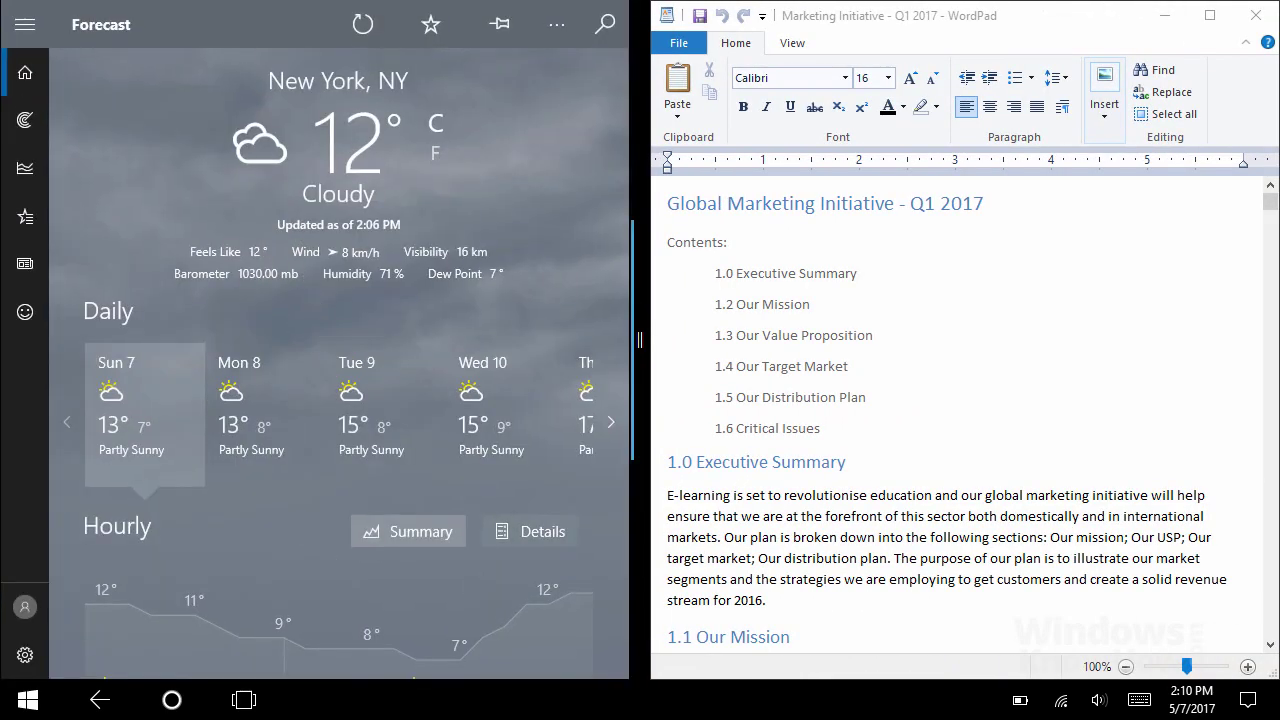
Replace Weather with Money in the split screen, and shrink Money's share all the way to the screen edge.
key(super+Tab)
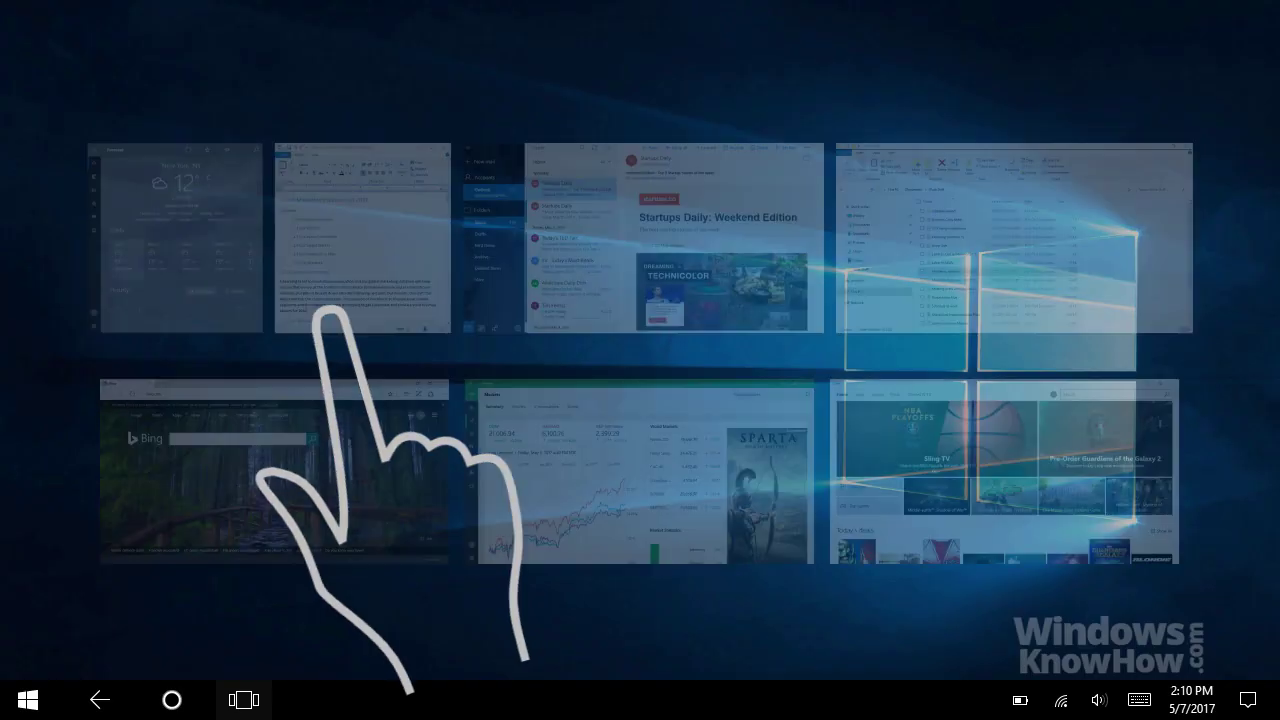
click(632, 488)
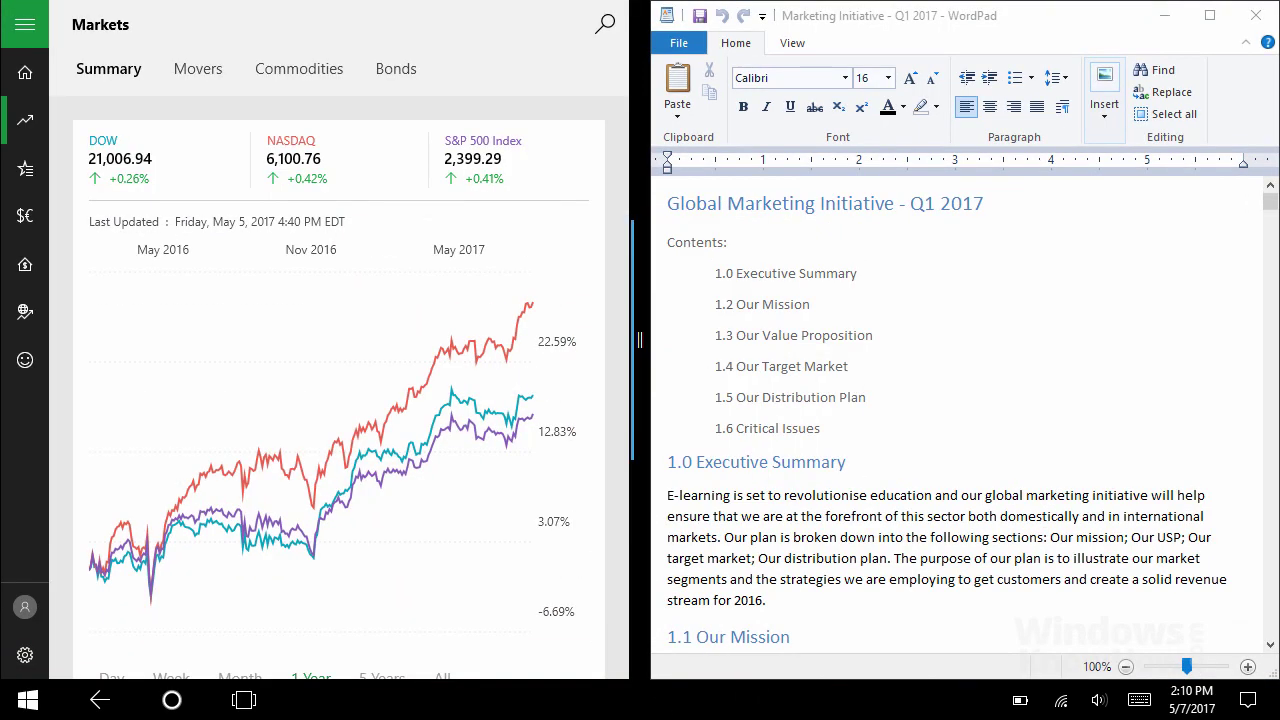
drag(640, 340, 510, 340)
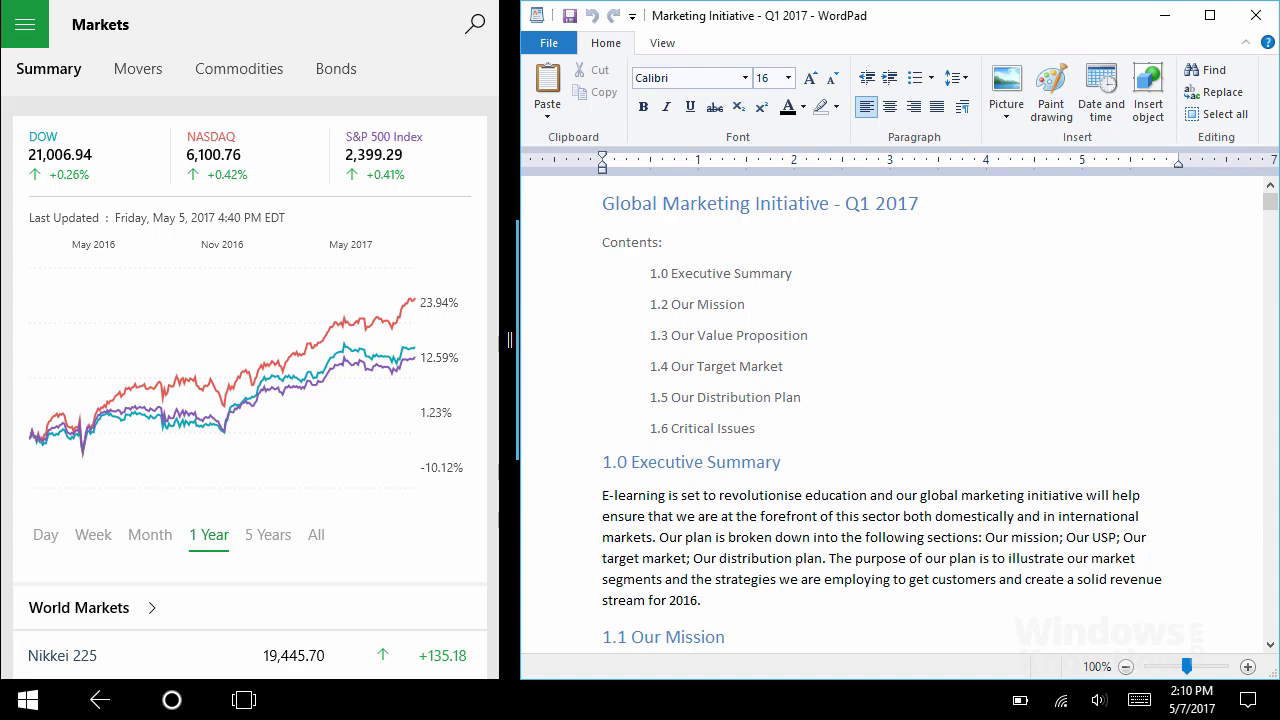
drag(510, 340, 20, 350)
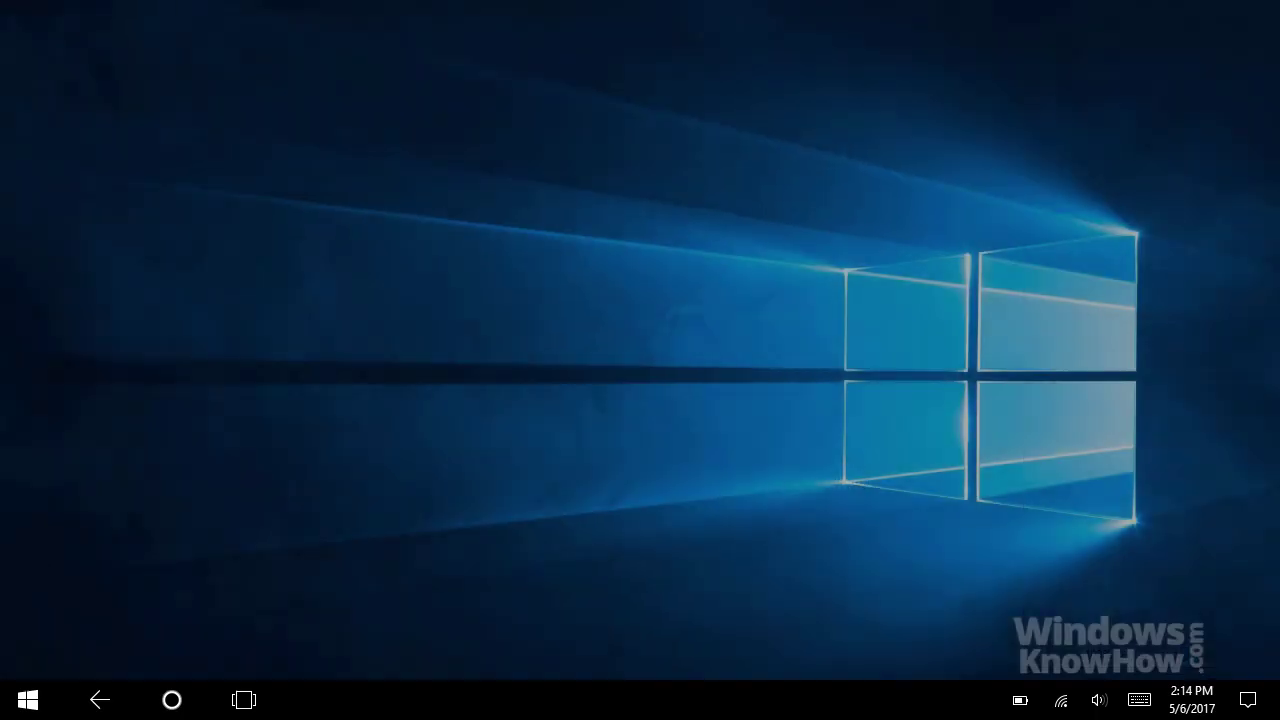
Close the Work Stuff window from Task View, and close the full-screen Money app.
key(super)
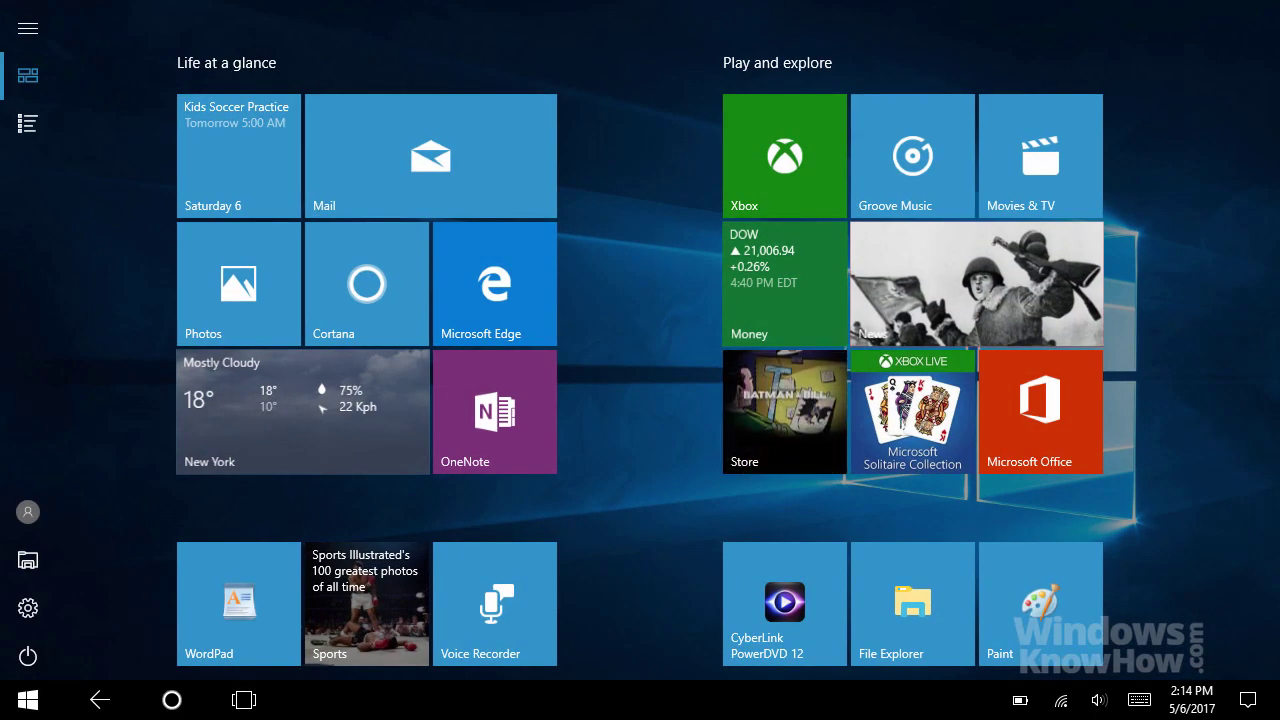
key(super+Tab)
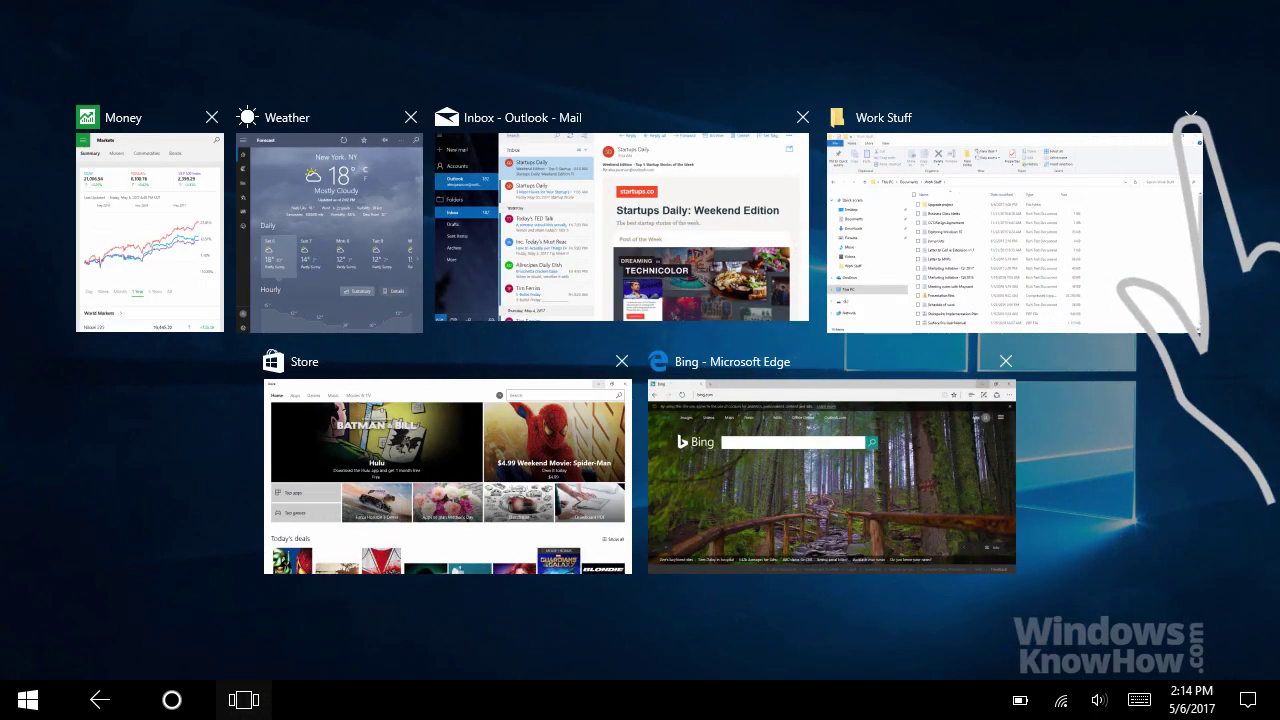
click(1190, 117)
key(Escape)
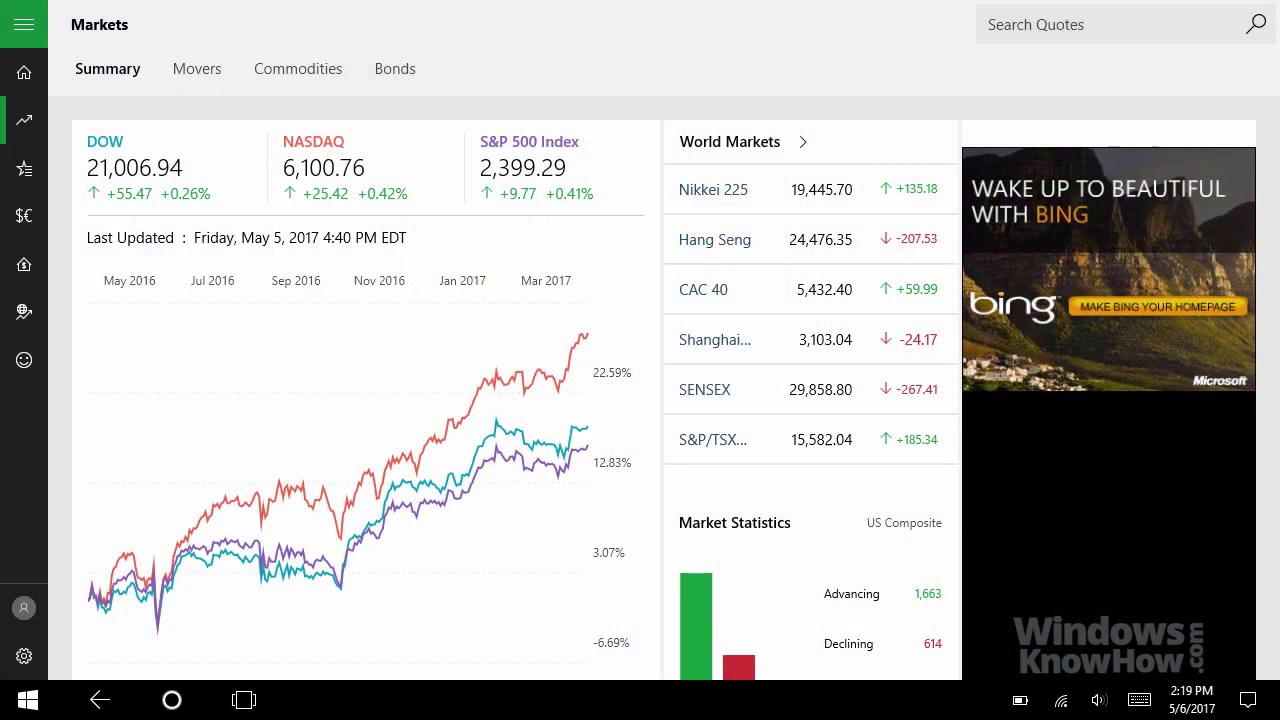
drag(662, 2, 690, 715)
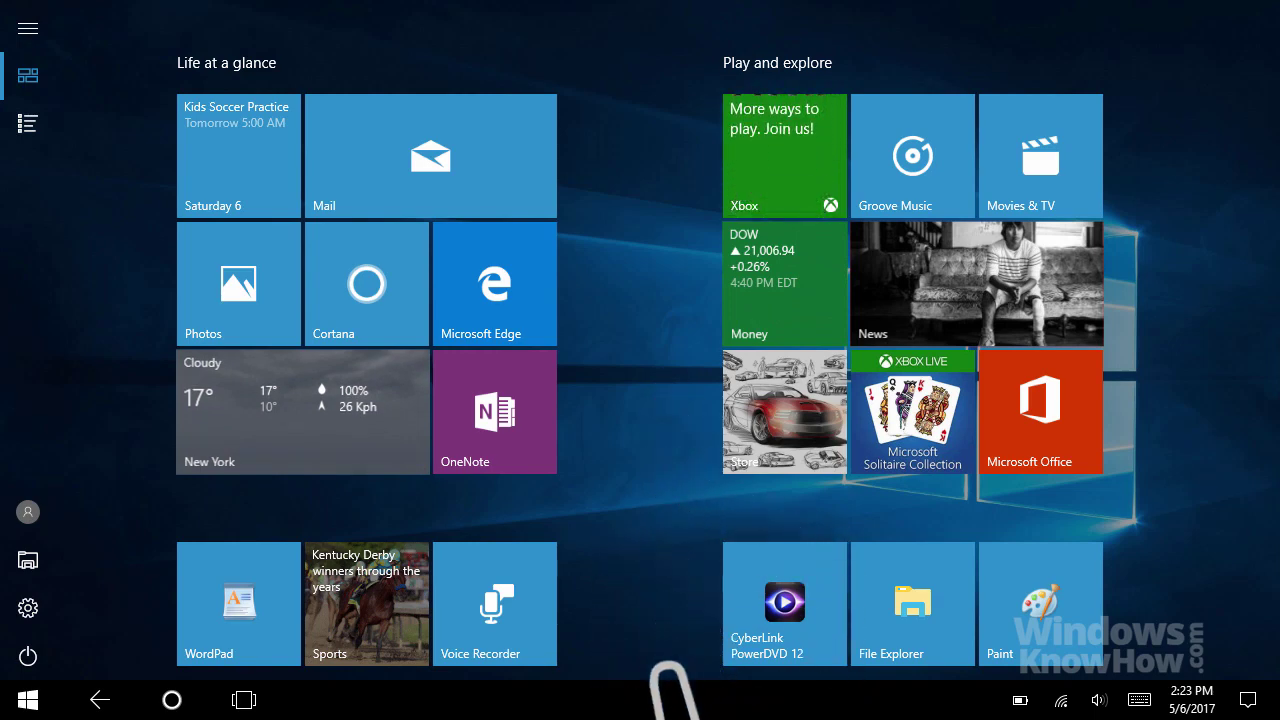
Show app icons on the taskbar, and use them to switch to Mail and the Store.
right_click(668, 702)
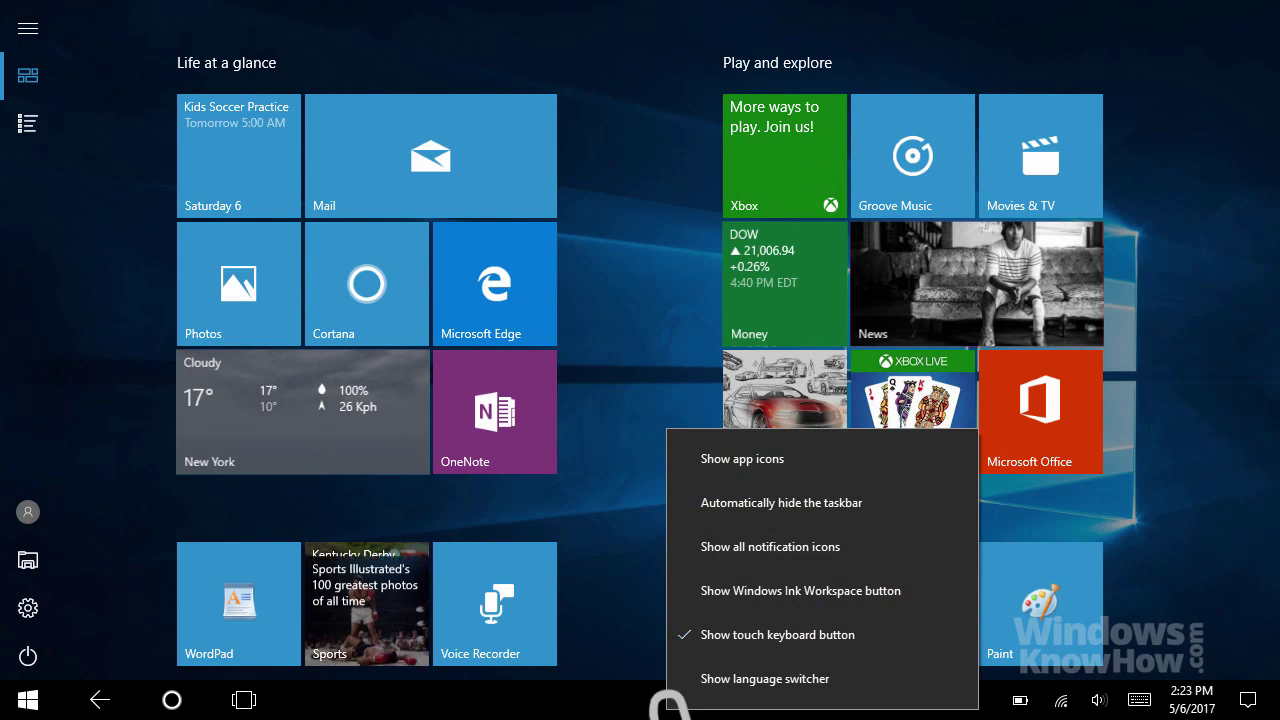
click(742, 458)
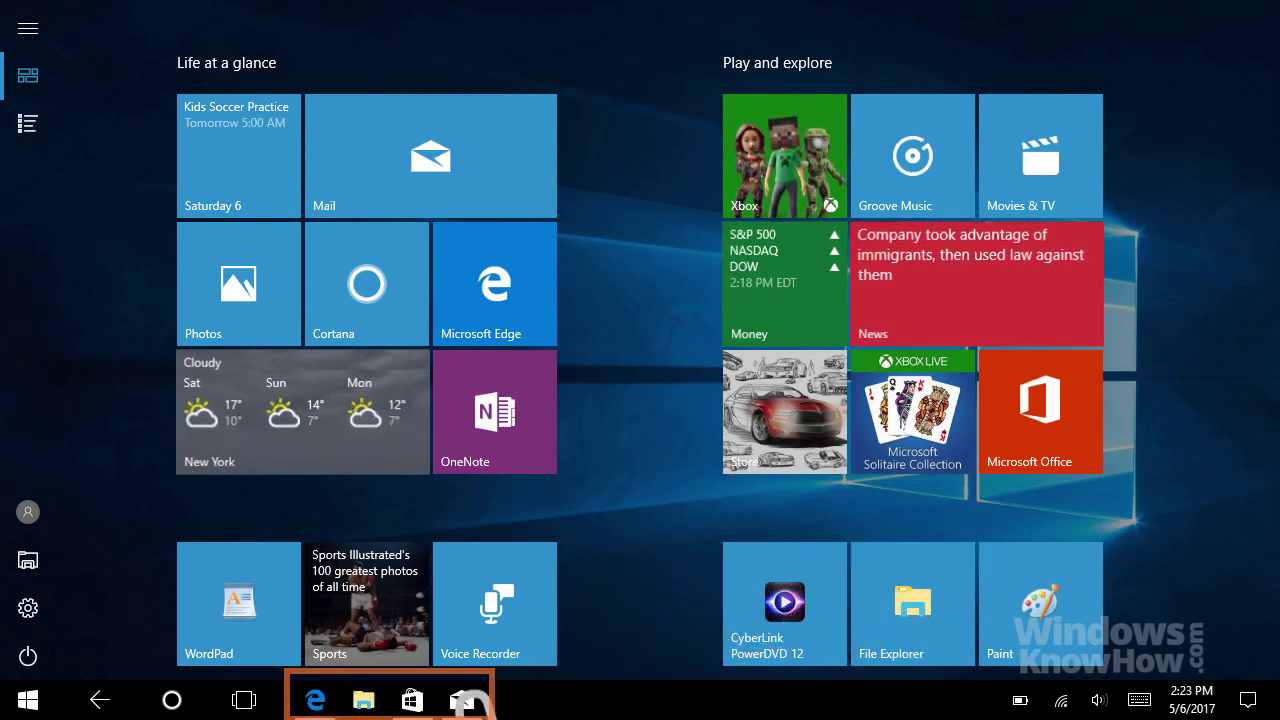
click(461, 700)
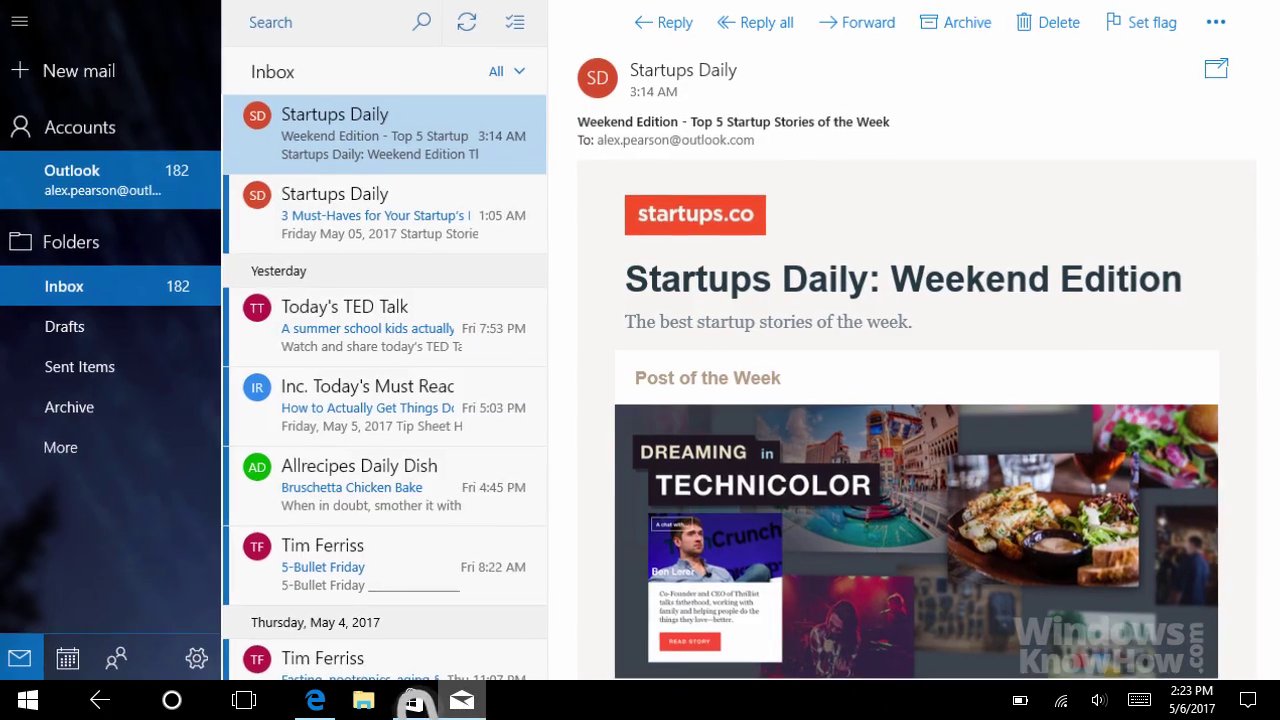
click(411, 700)
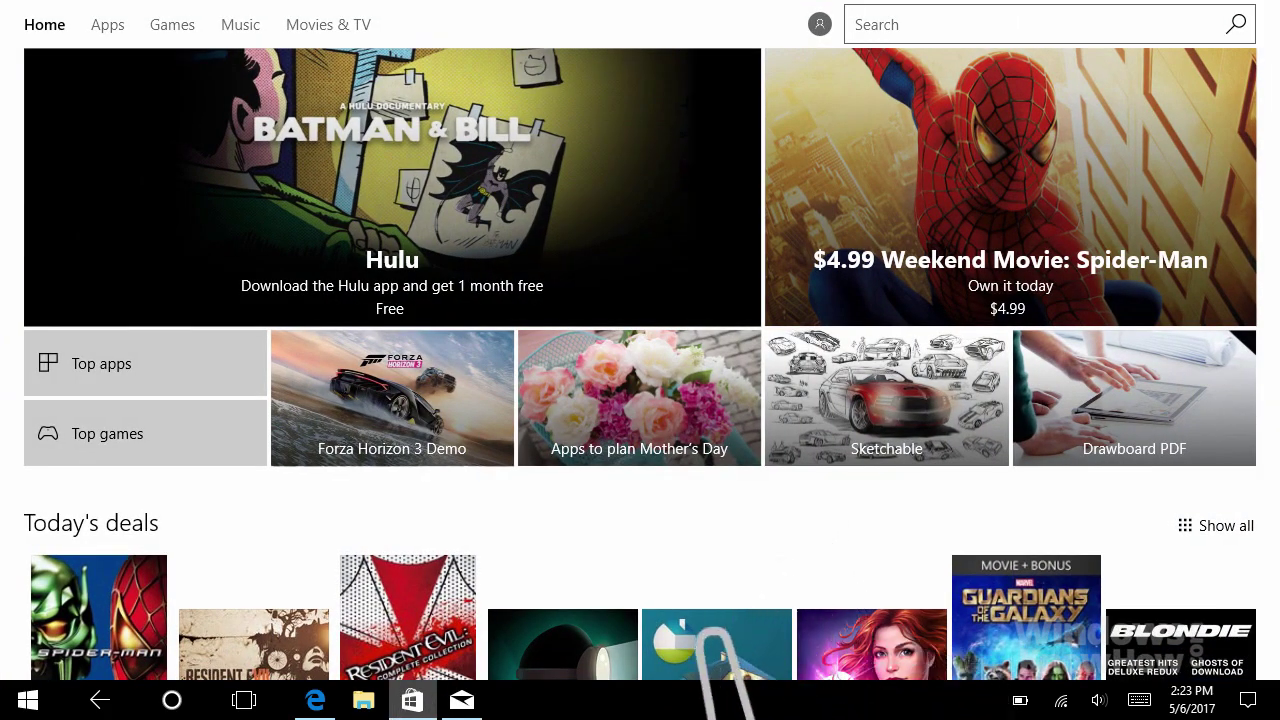
Set the taskbar to hide automatically, and bring it back up to check its remaining options.
right_click(655, 700)
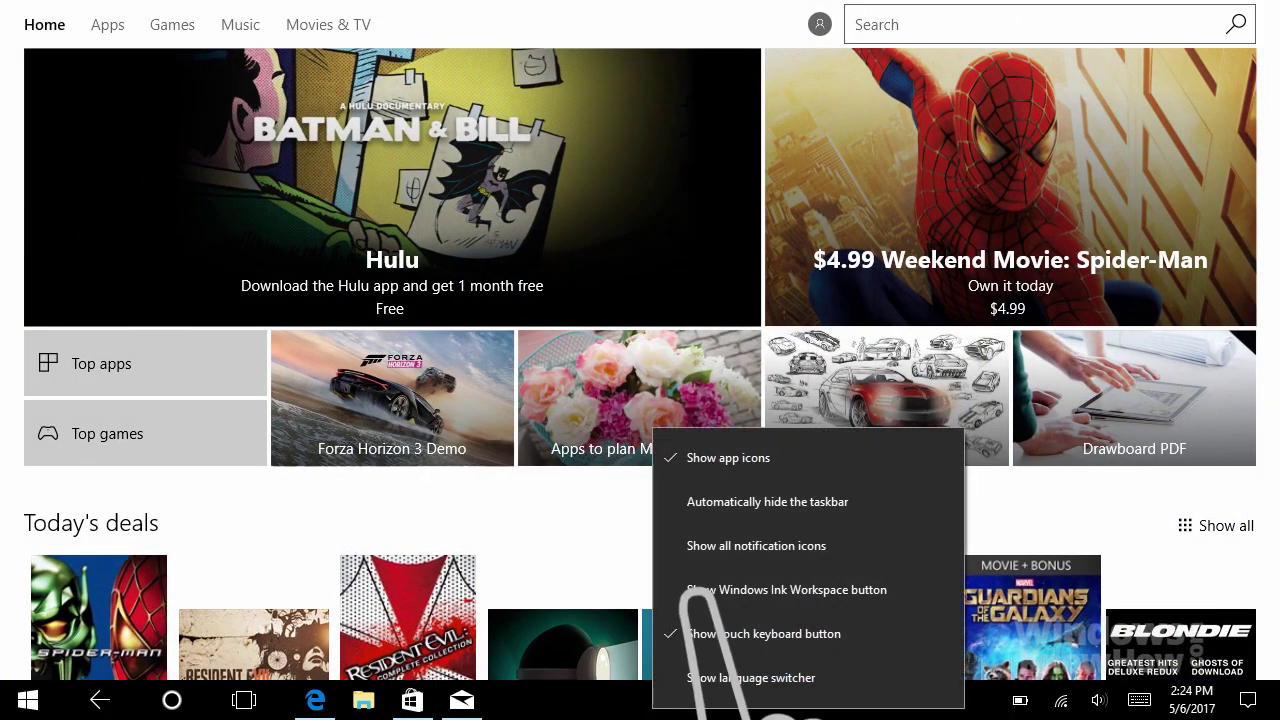
click(735, 502)
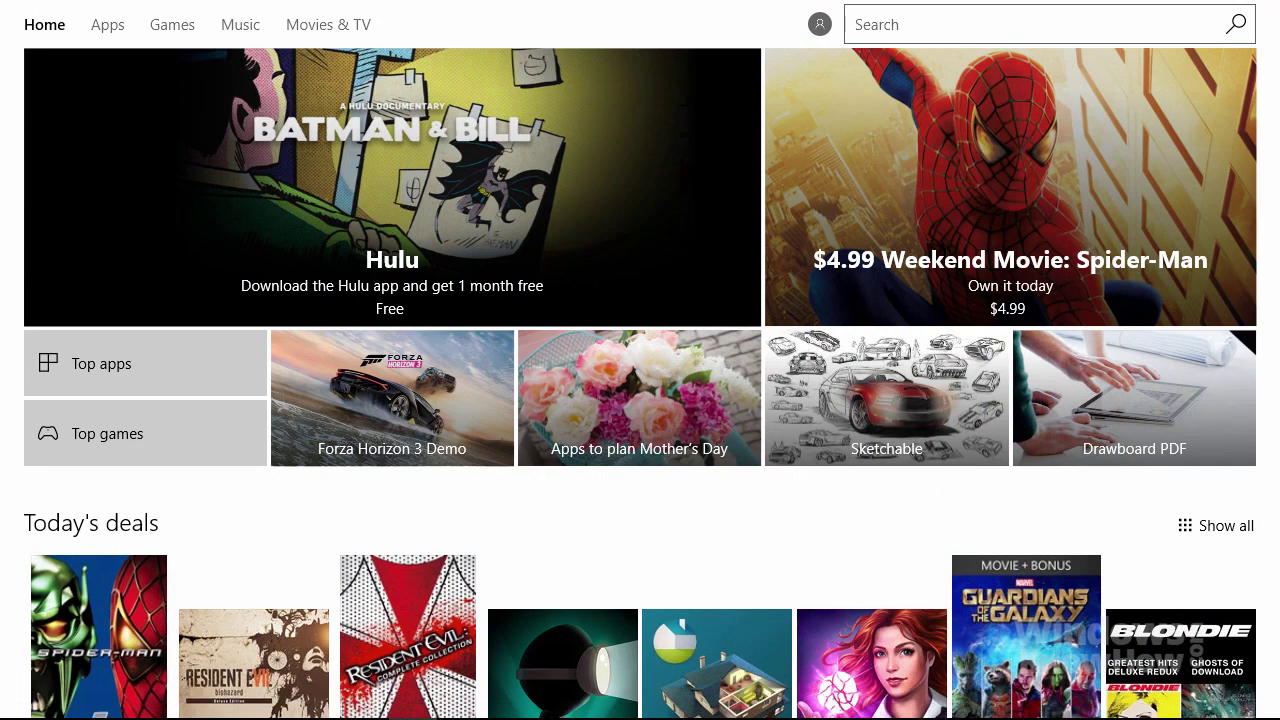
mouse_move(740, 700)
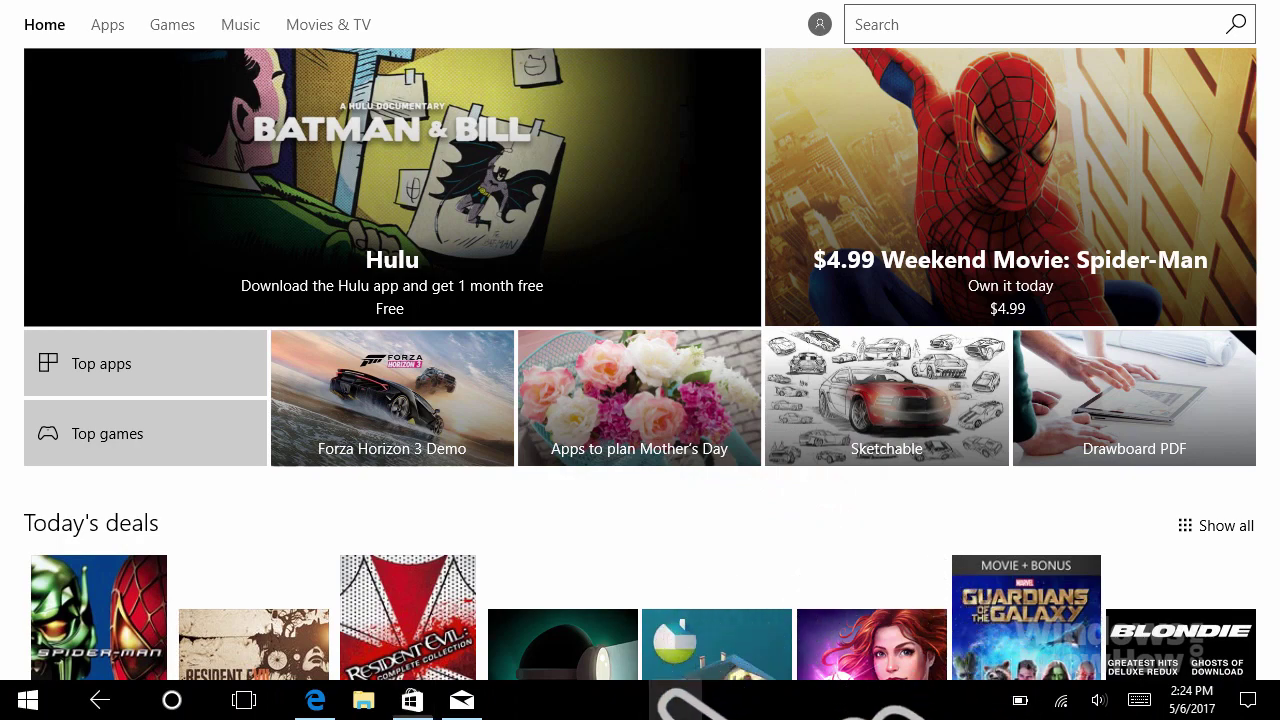
right_click(665, 700)
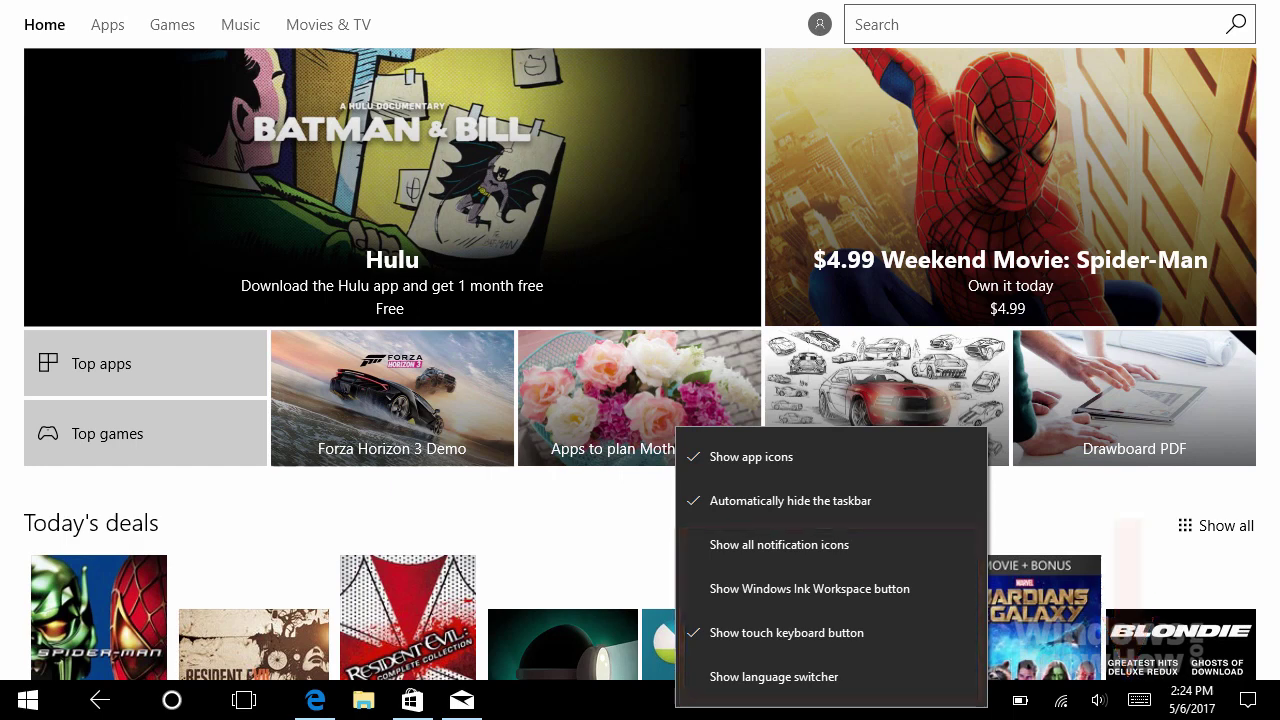
key(Escape)
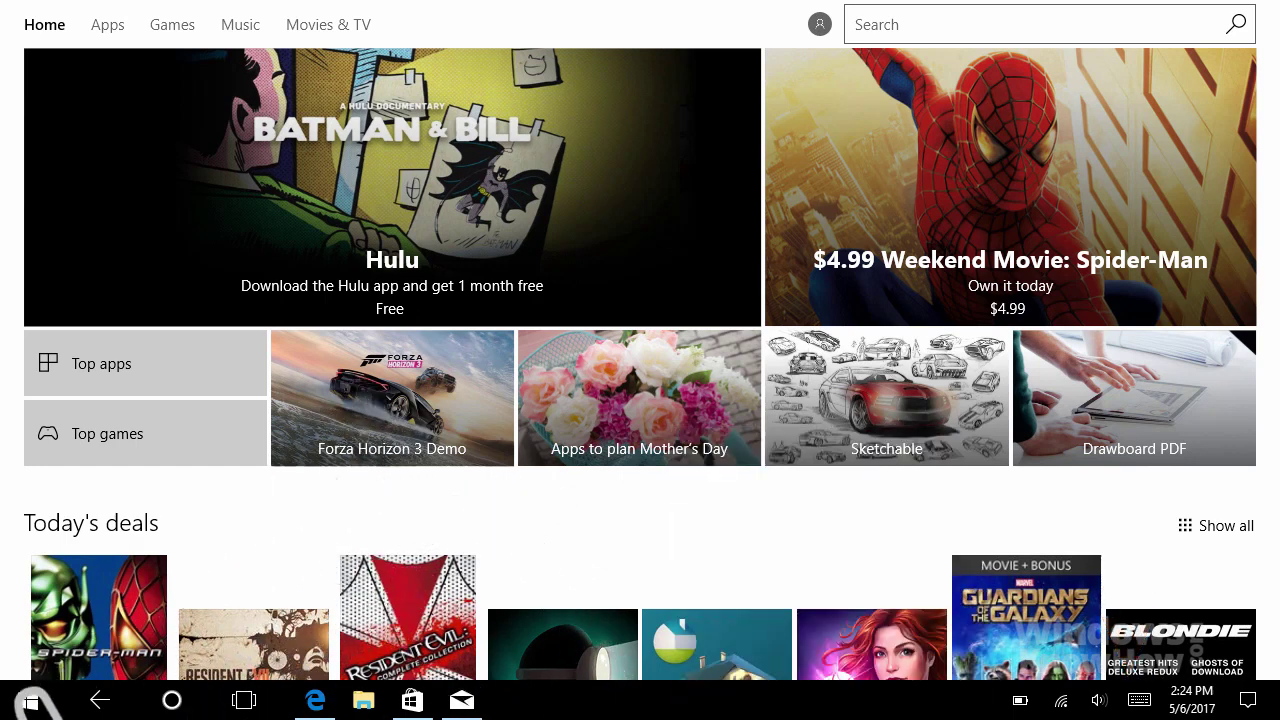
Open the Tablet mode page of the System settings from Start.
click(28, 700)
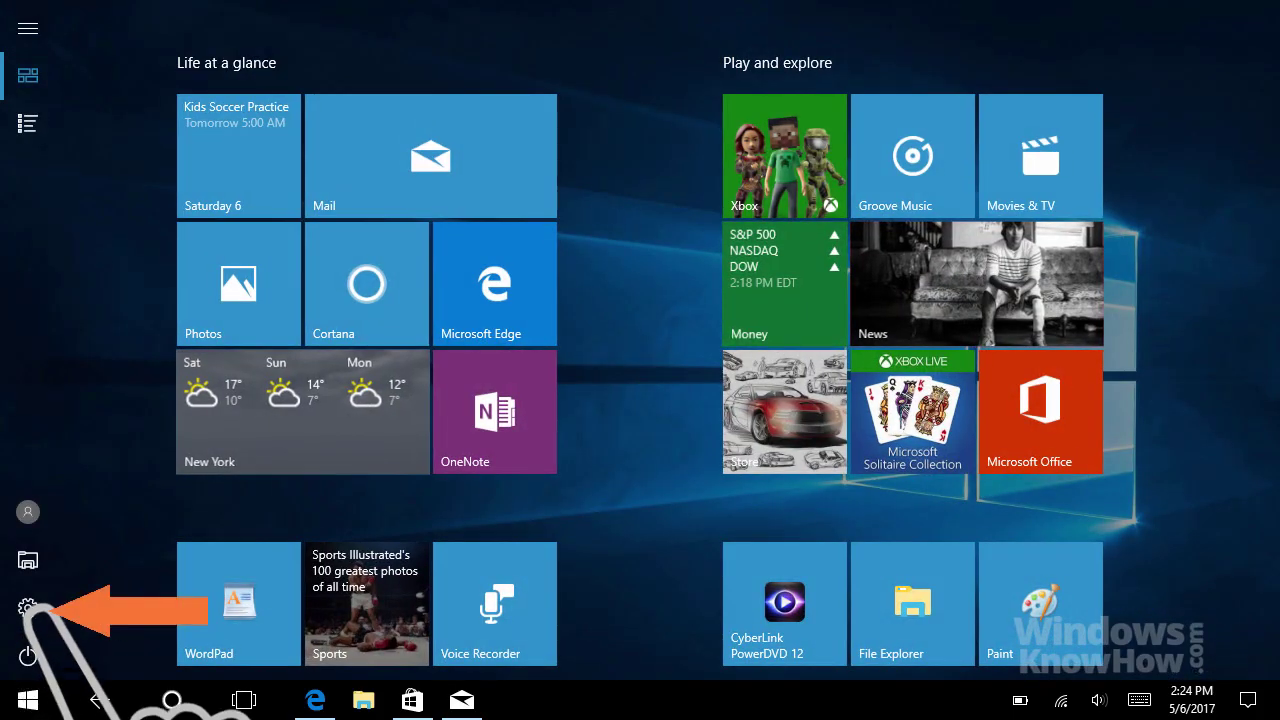
click(28, 607)
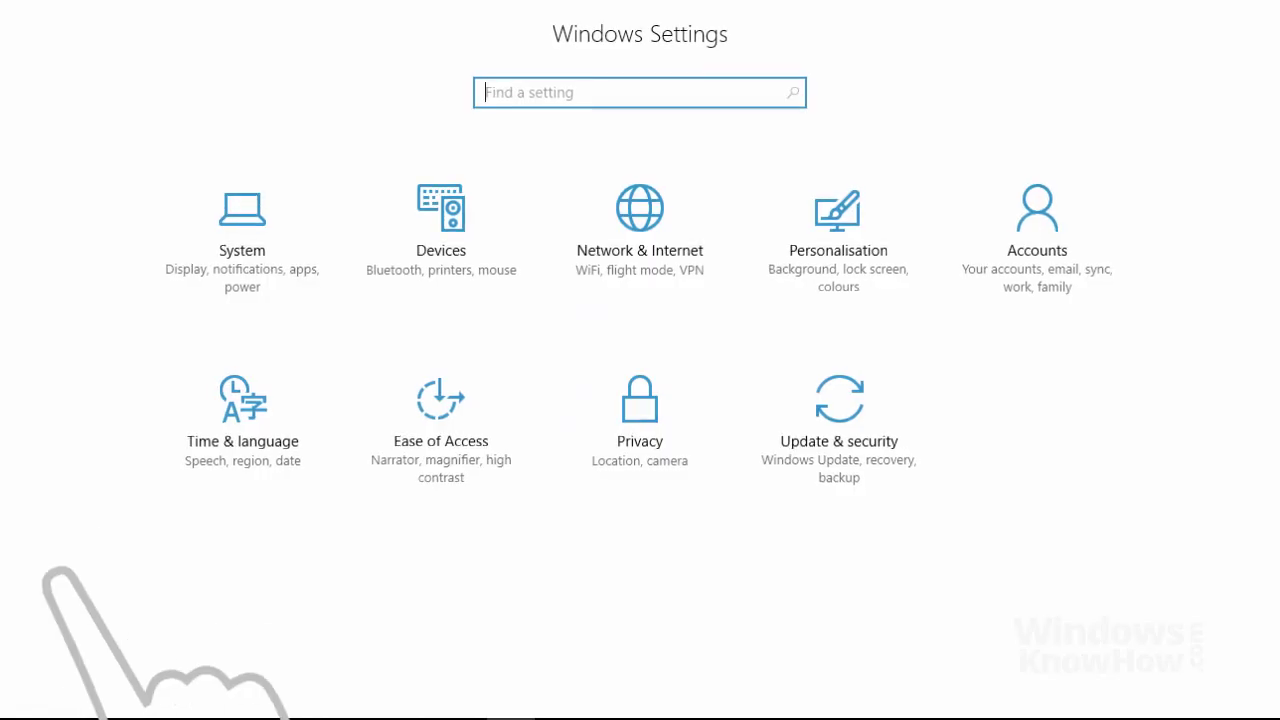
click(242, 215)
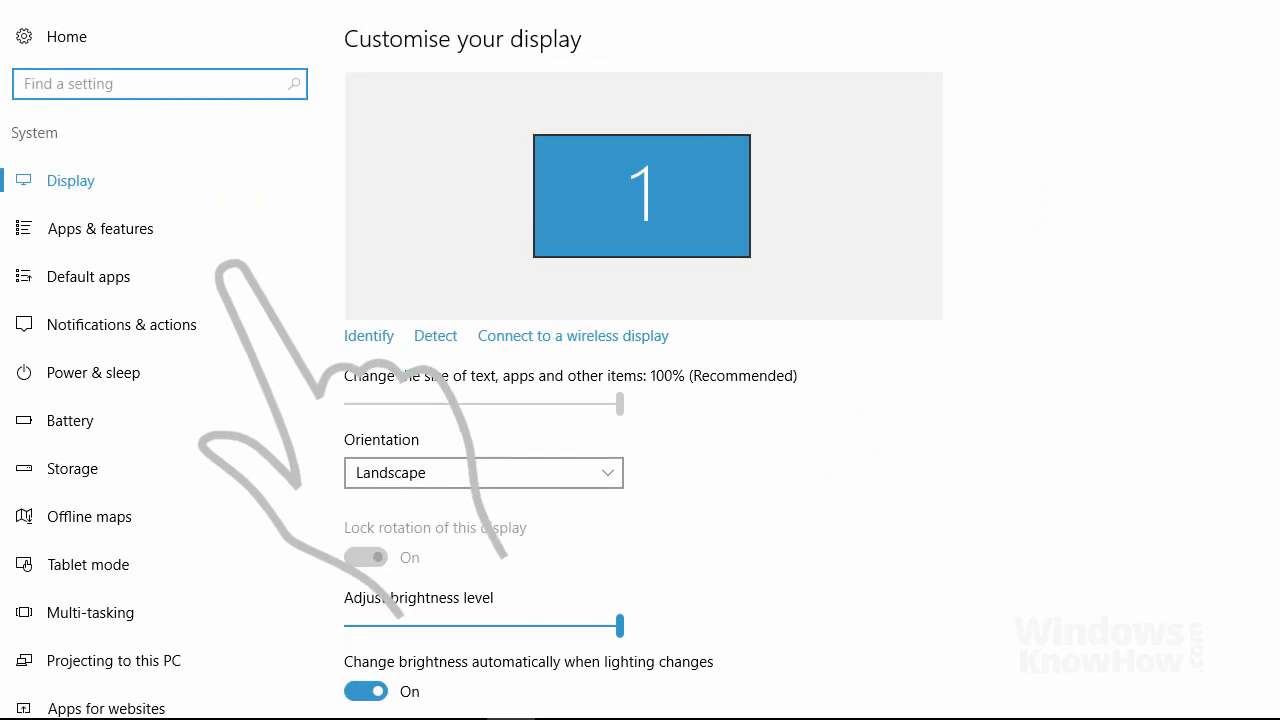
click(88, 564)
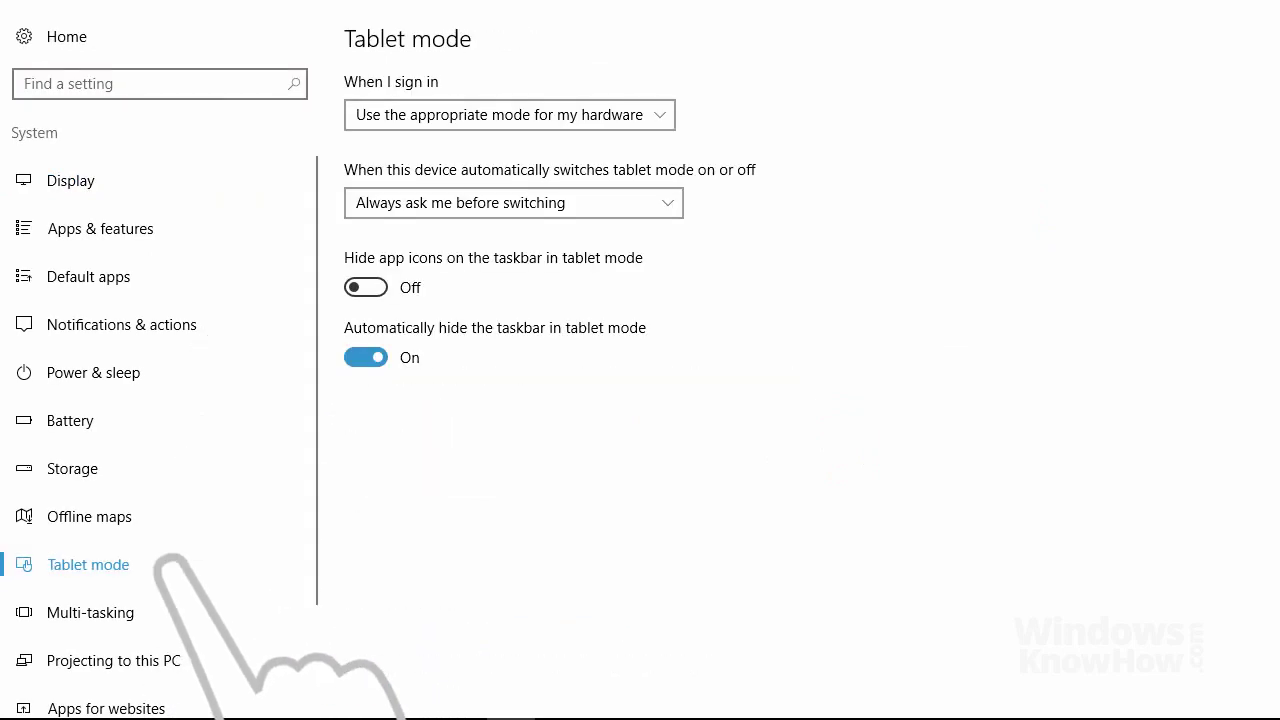
Choose Use the appropriate mode for my hardware at sign-in and Always ask me before switching for automatic tablet mode changes.
click(650, 115)
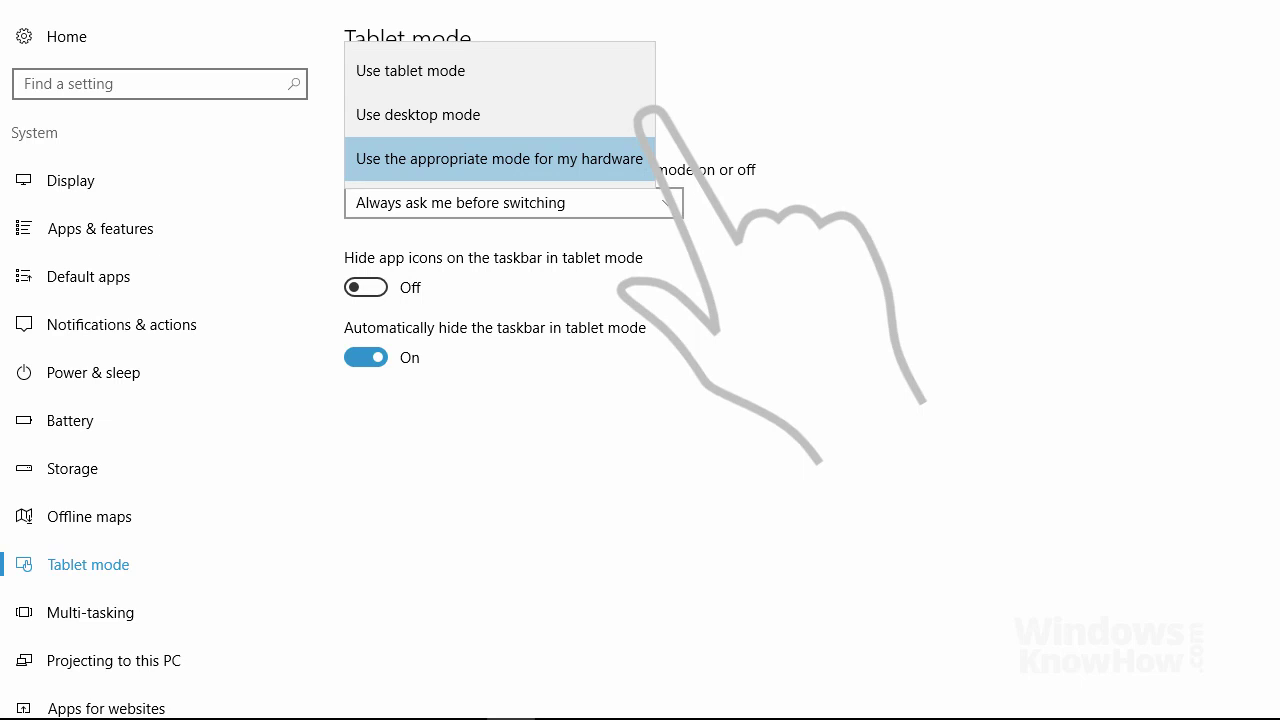
click(600, 158)
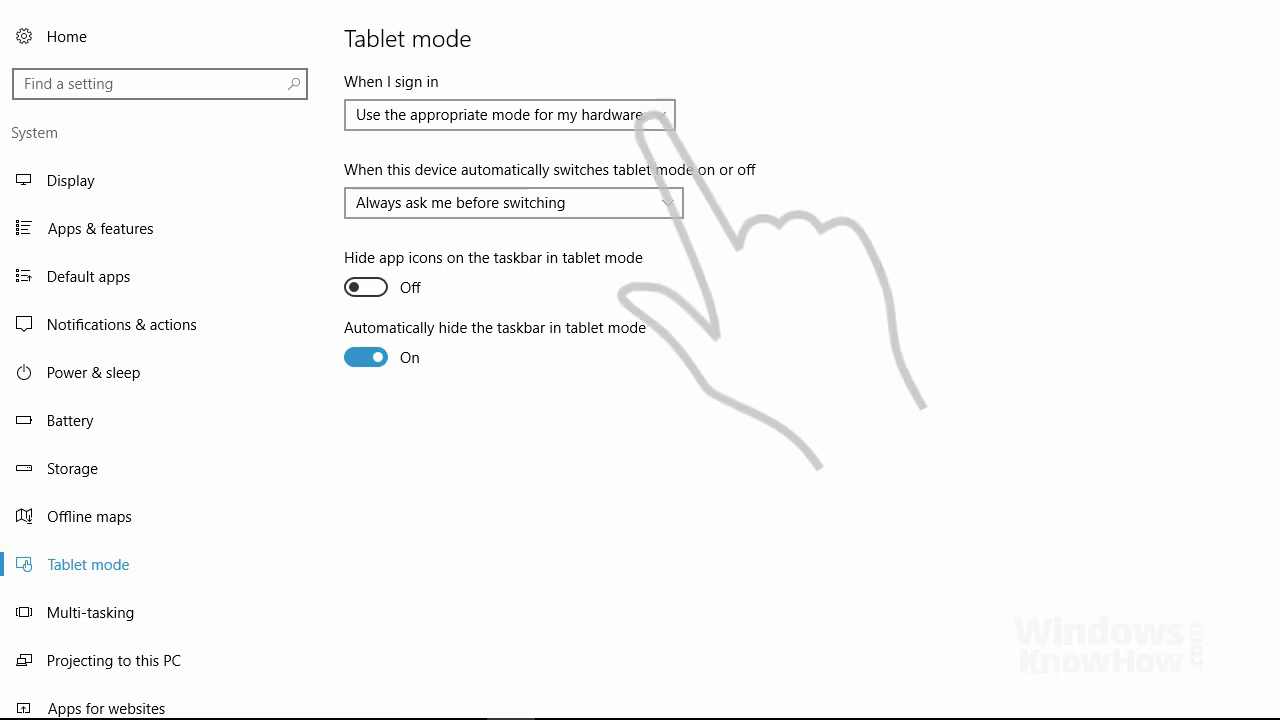
click(655, 203)
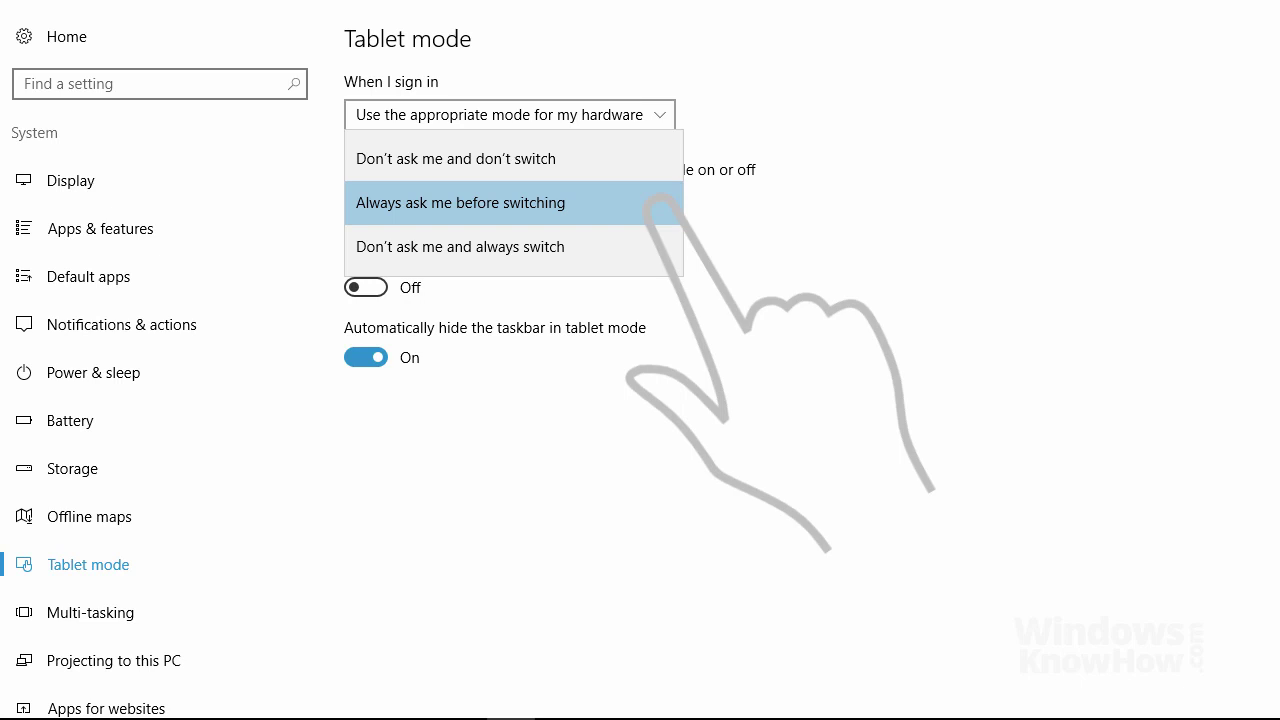
click(657, 205)
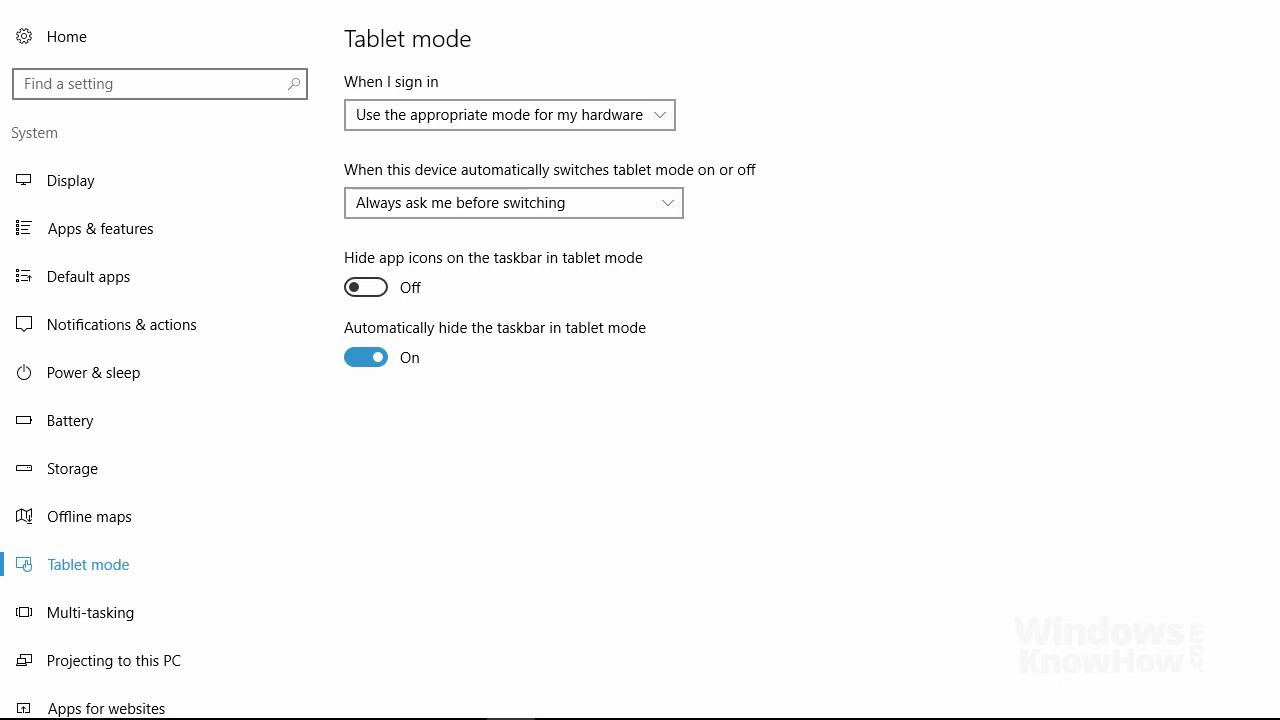
Turn off Tablet mode from the Action Centre and dismiss the Action Centre.
key(super+a)
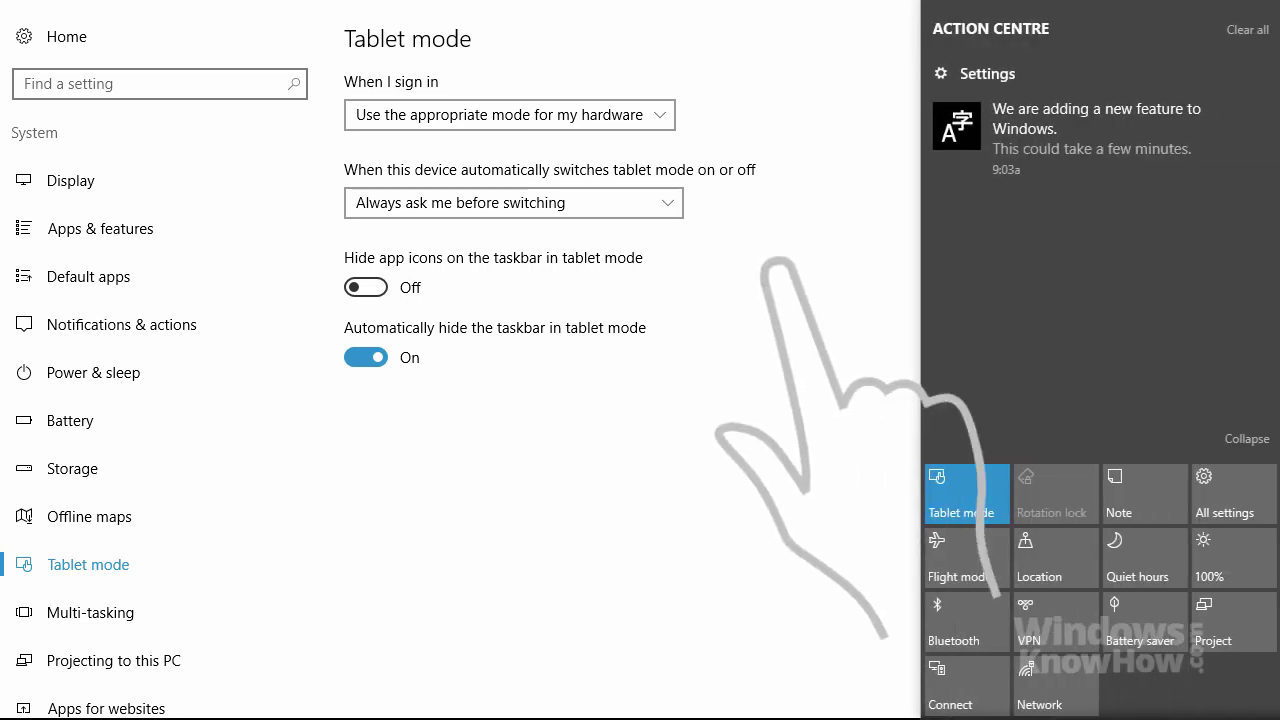
click(960, 490)
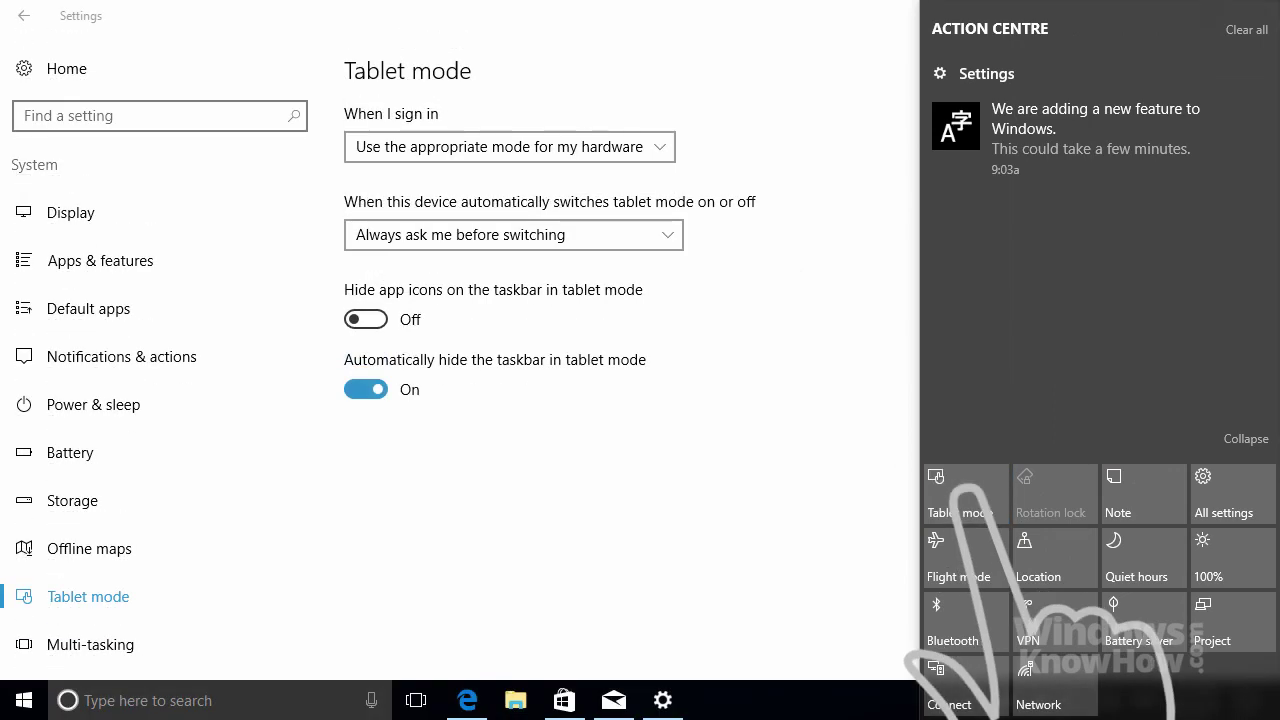
key(Escape)
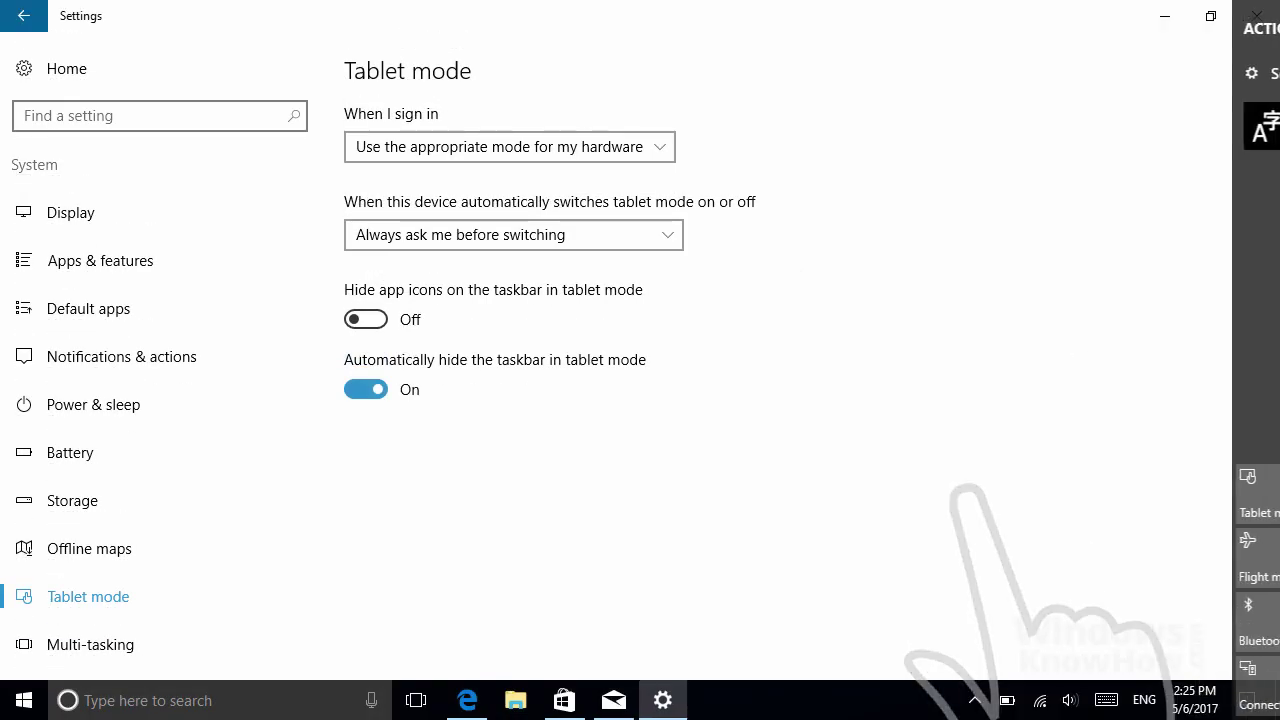